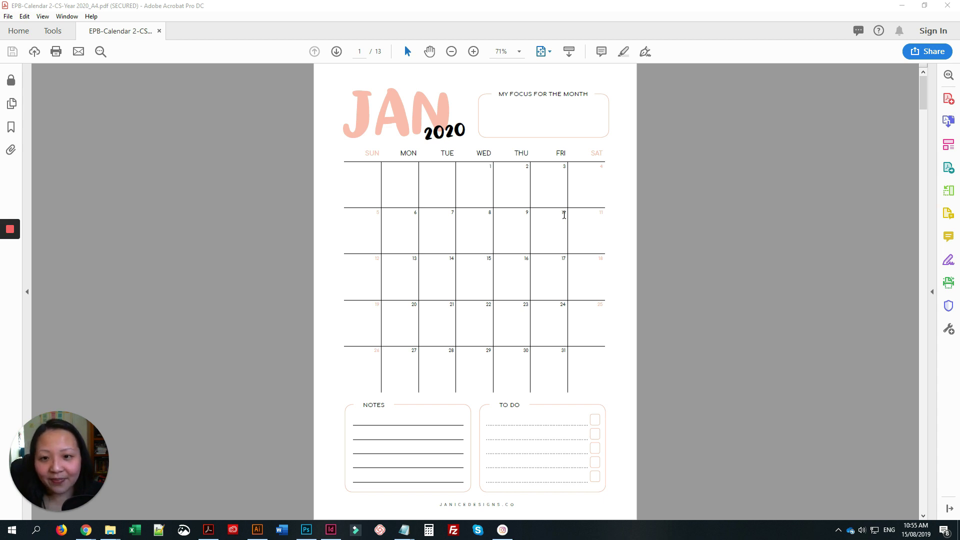
# Bring up the Adobe CC Templates folder window and move it aside to uncover the calendar.
pyautogui.scroll(-3, 564, 214)
pyautogui.scroll(-6, 564, 214)
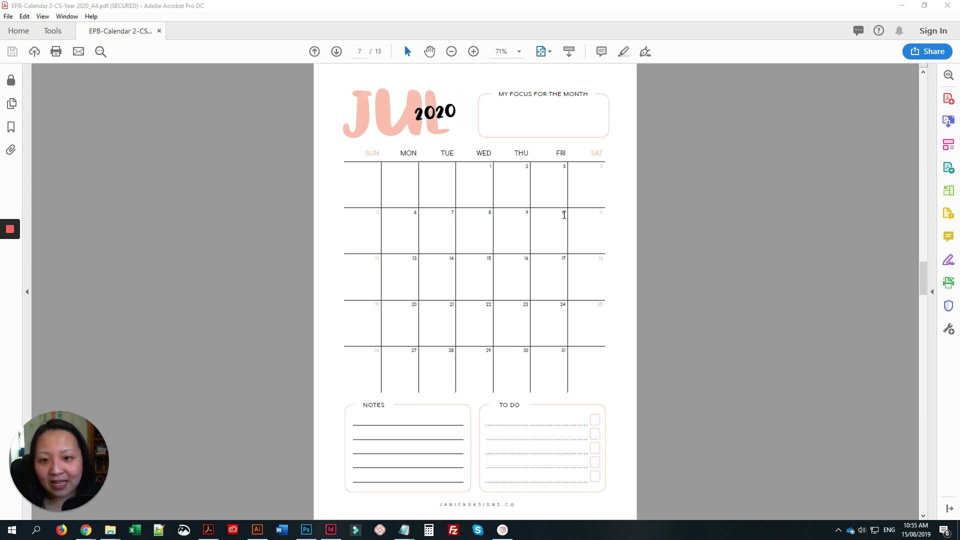
pyautogui.scroll(9, 564, 214)
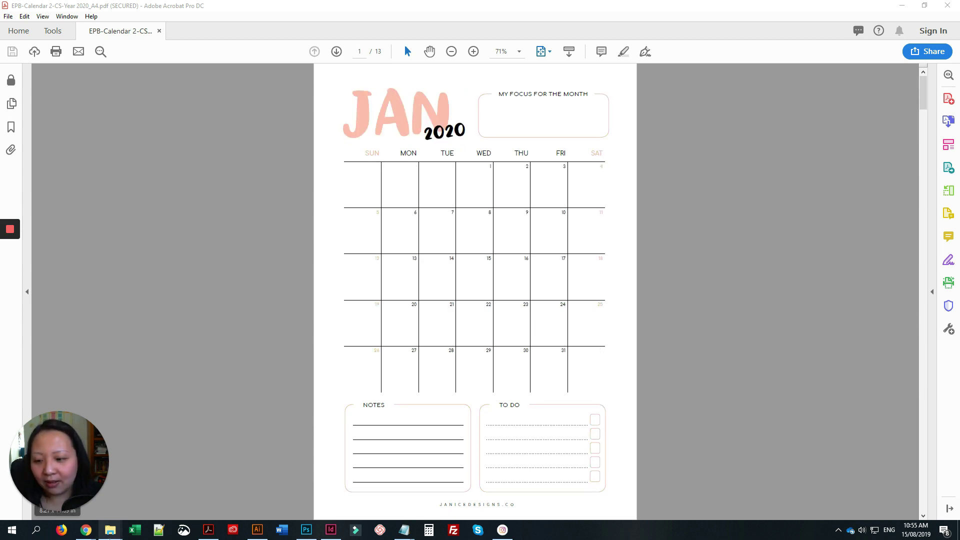
pyautogui.moveTo(114, 534)
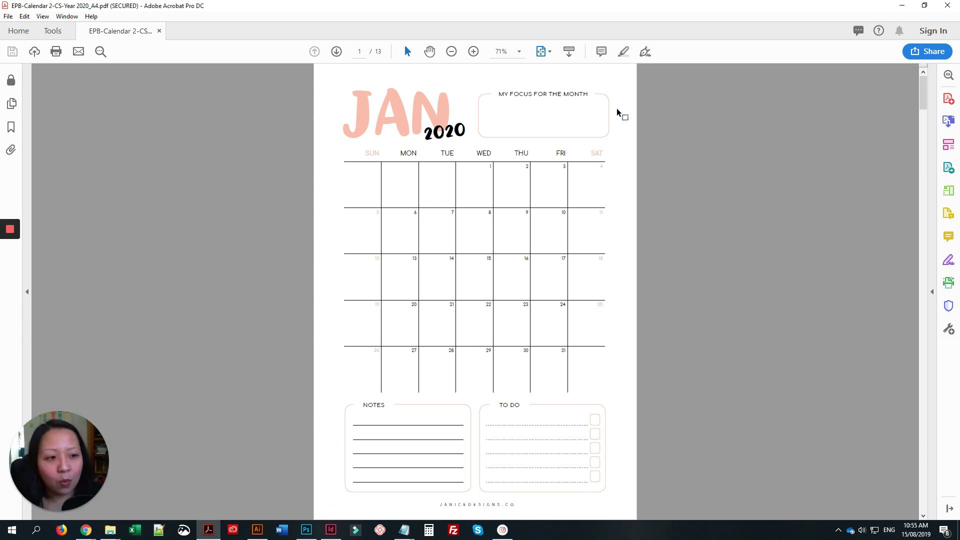
pyautogui.click(108, 534)
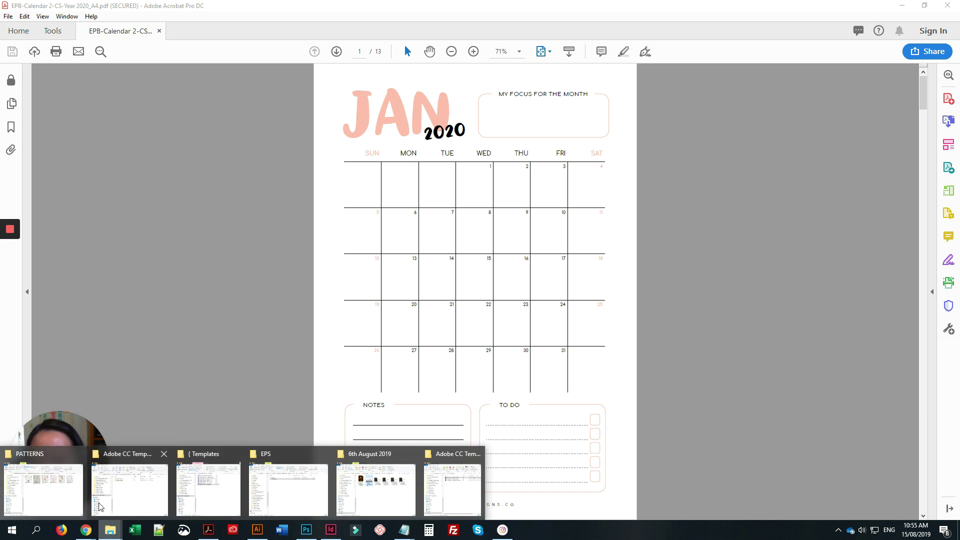
pyautogui.click(132, 487)
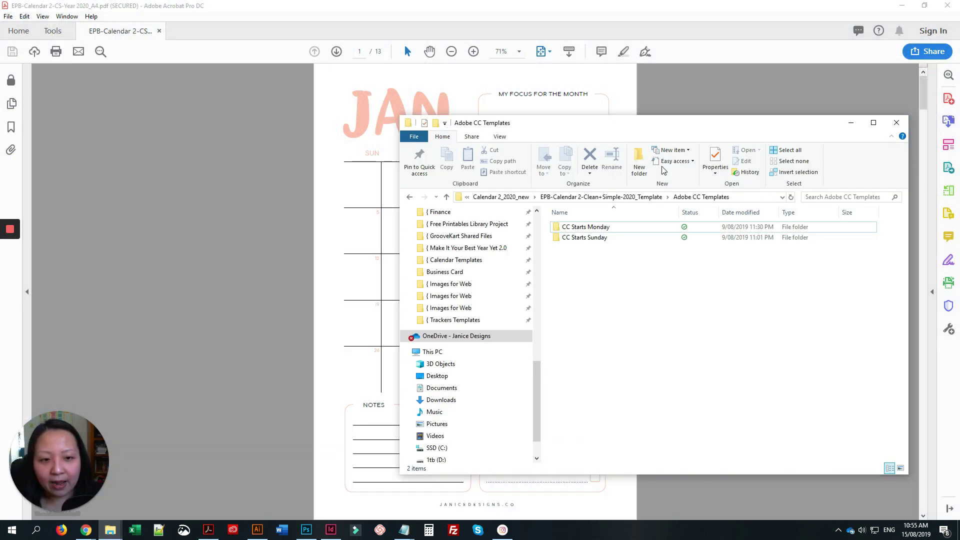
pyautogui.moveTo(619, 131); pyautogui.dragTo(713, 140)
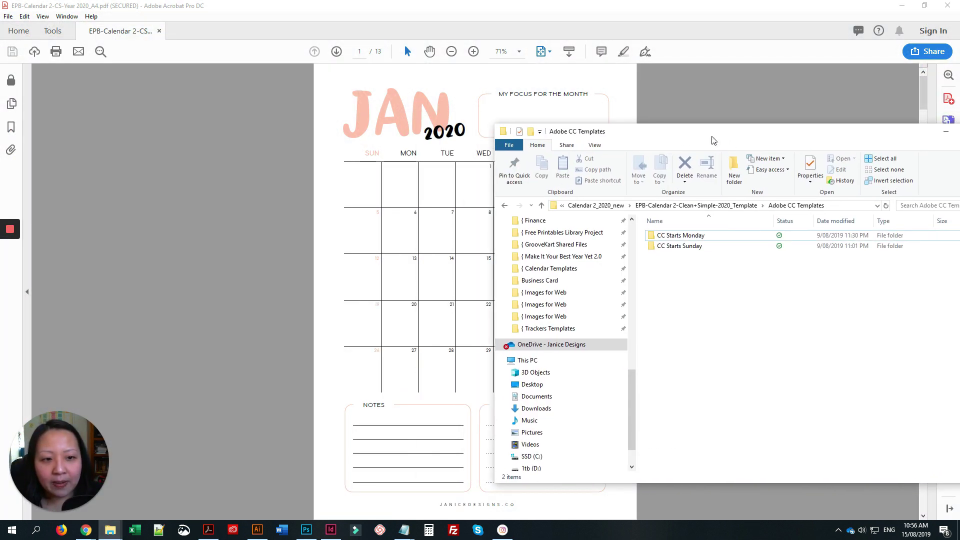
# Navigate into the CC Starts Monday folder and select the A4 starts-Monday template.
pyautogui.click(745, 207)
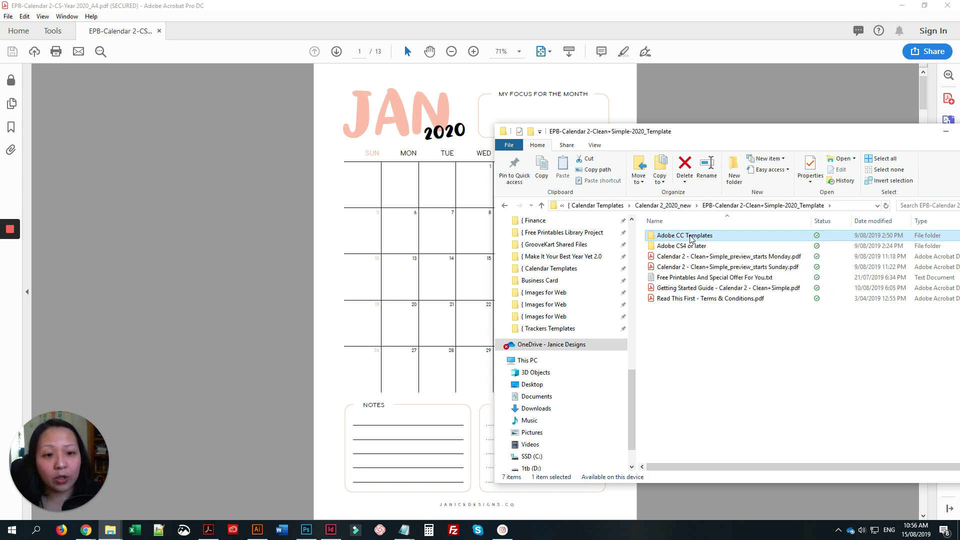
pyautogui.doubleClick(692, 239)
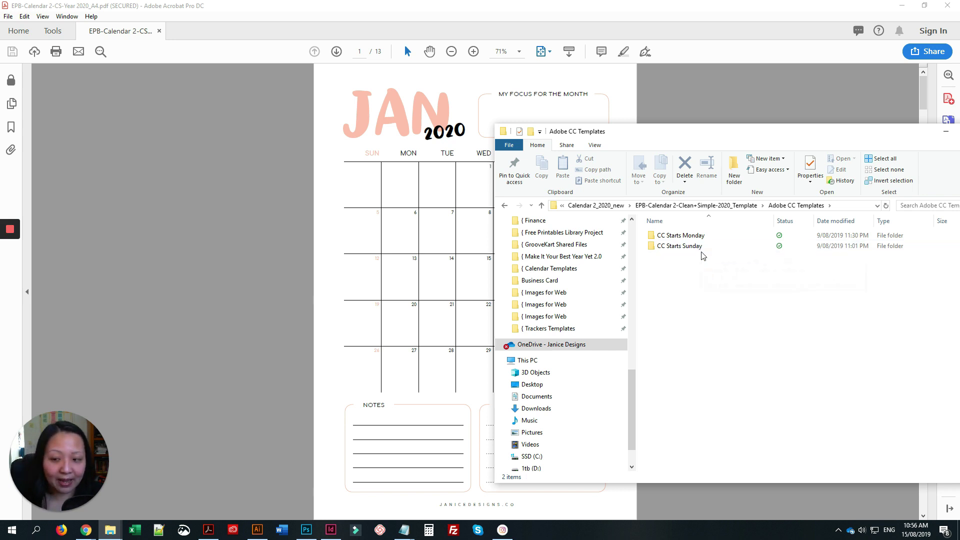
pyautogui.doubleClick(693, 239)
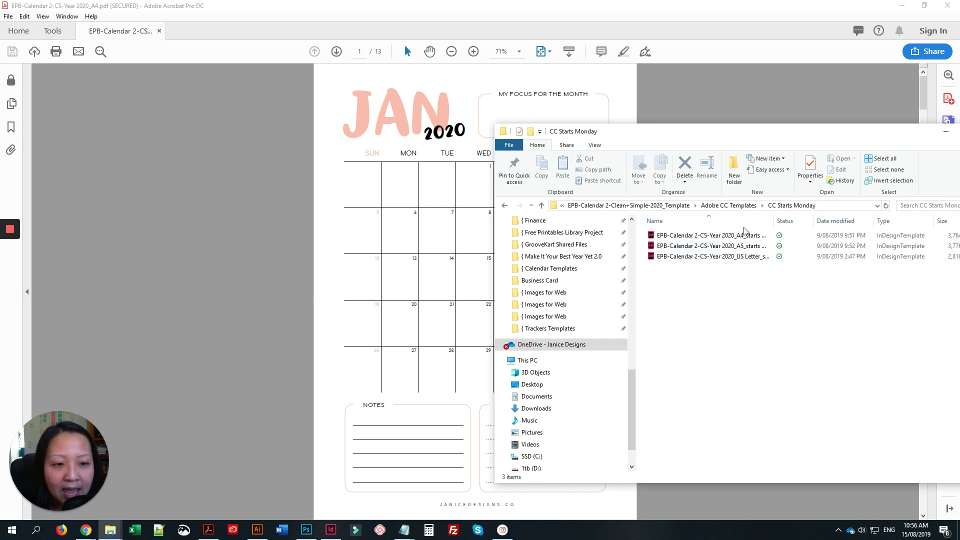
pyautogui.moveTo(774, 221); pyautogui.dragTo(832, 221)
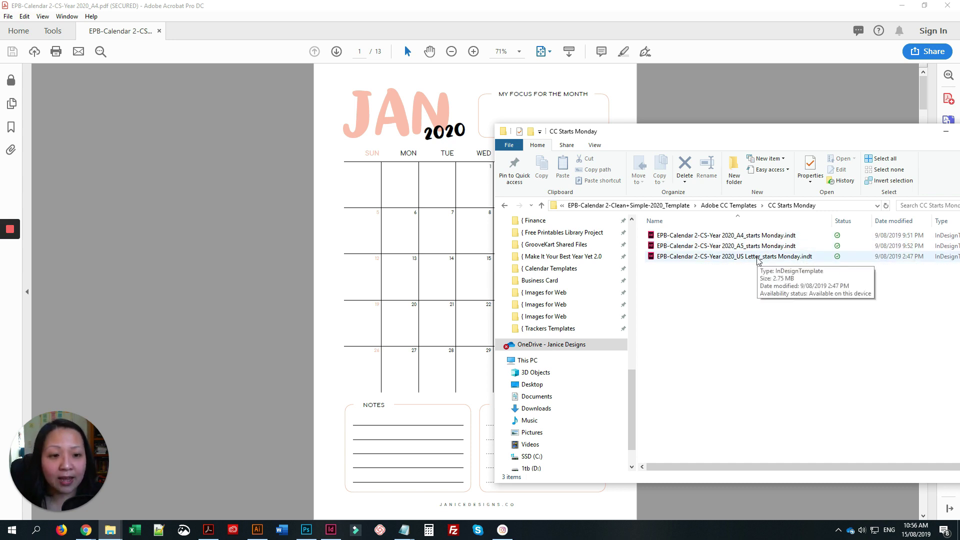
pyautogui.click(756, 240)
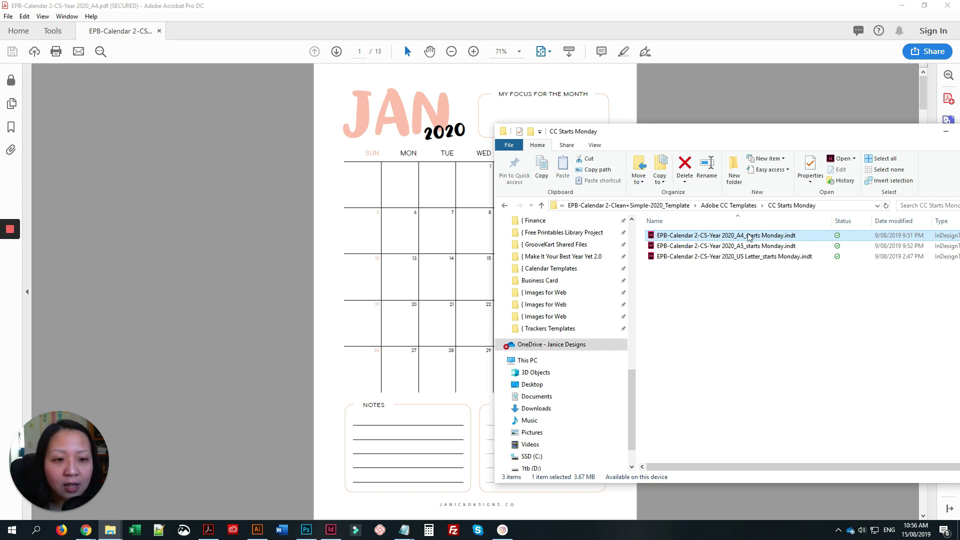
# Open the A4 calendar template in InDesign and browse its 2020 spreads.
pyautogui.doubleClick(750, 236)
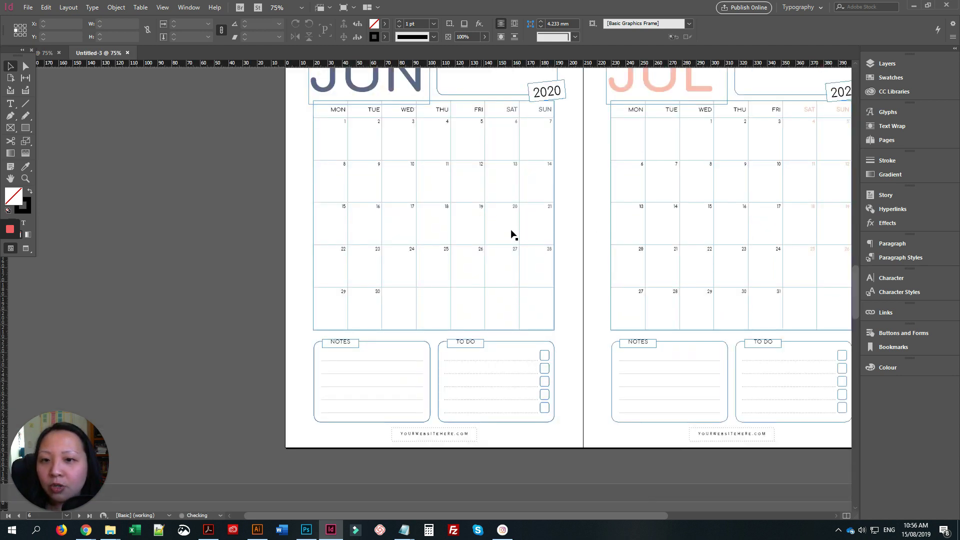
pyautogui.scroll(8, 631, 298)
pyautogui.scroll(20, 631, 298)
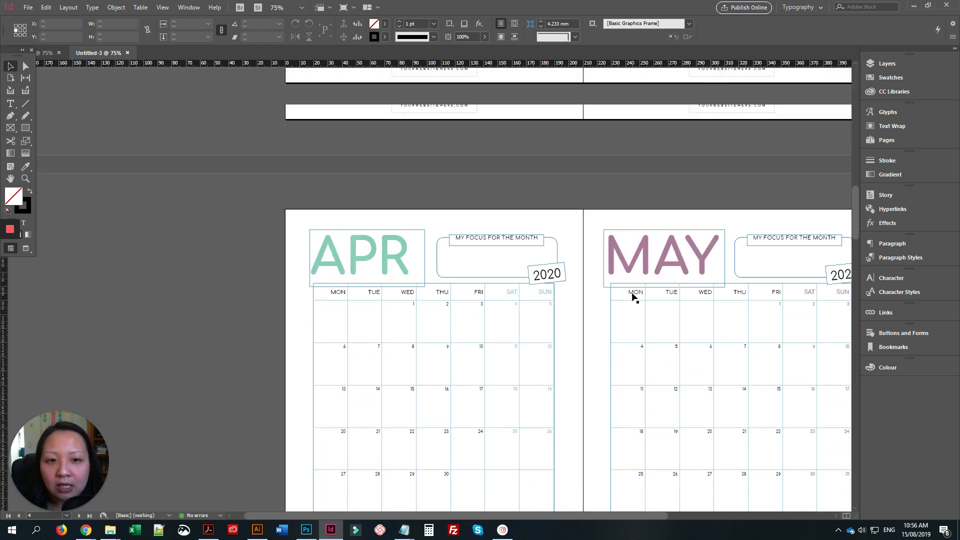
pyautogui.scroll(6, 632, 292)
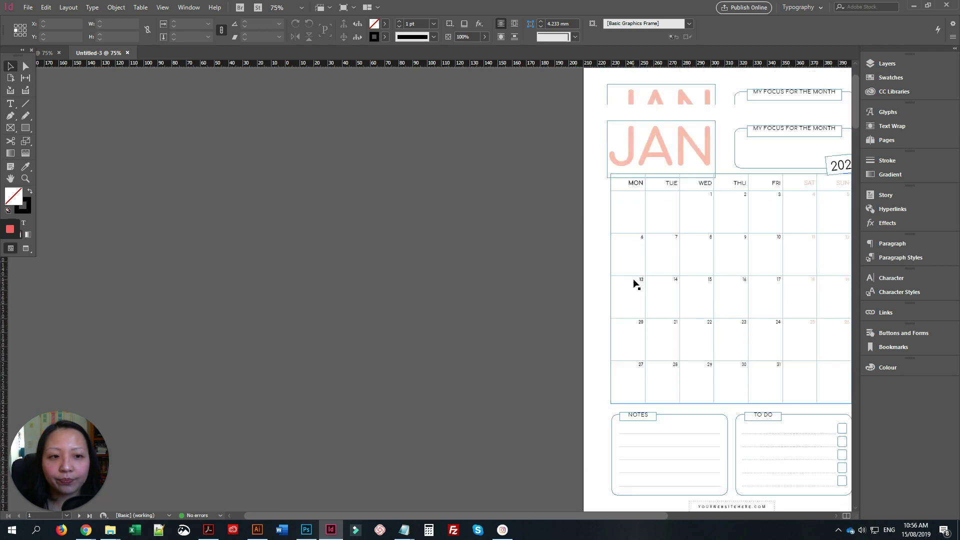
pyautogui.moveTo(682, 248); pyautogui.dragTo(433, 235)
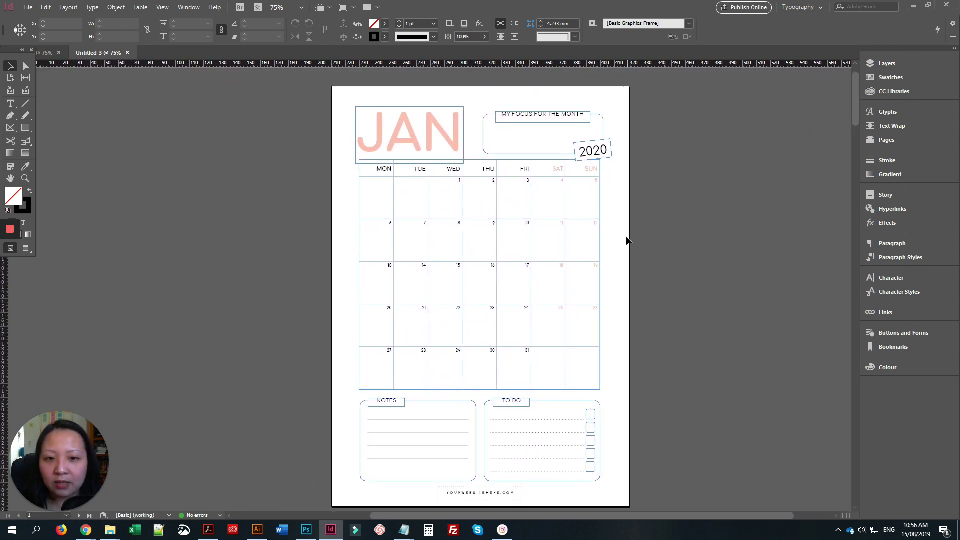
pyautogui.scroll(-15, 626, 242)
pyautogui.scroll(8, 625, 245)
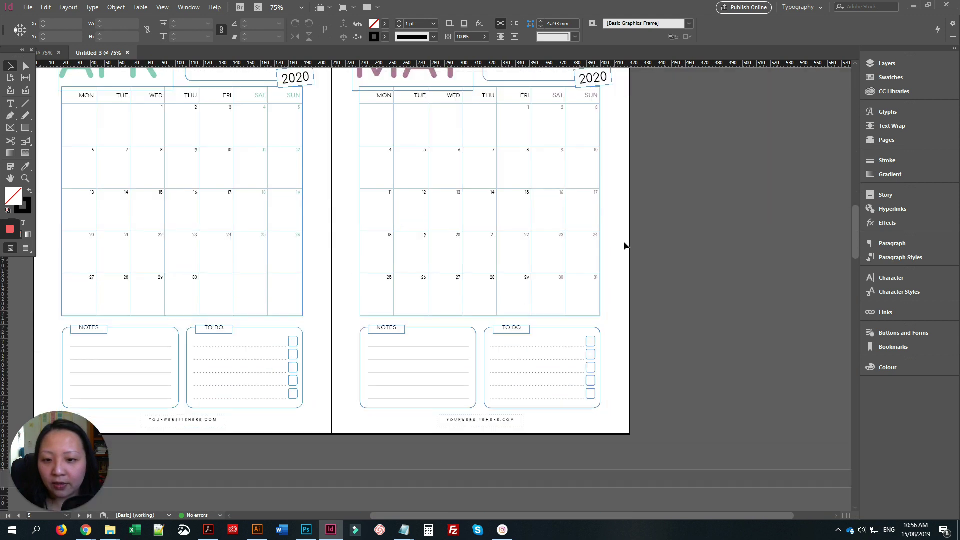
pyautogui.scroll(5, 626, 246)
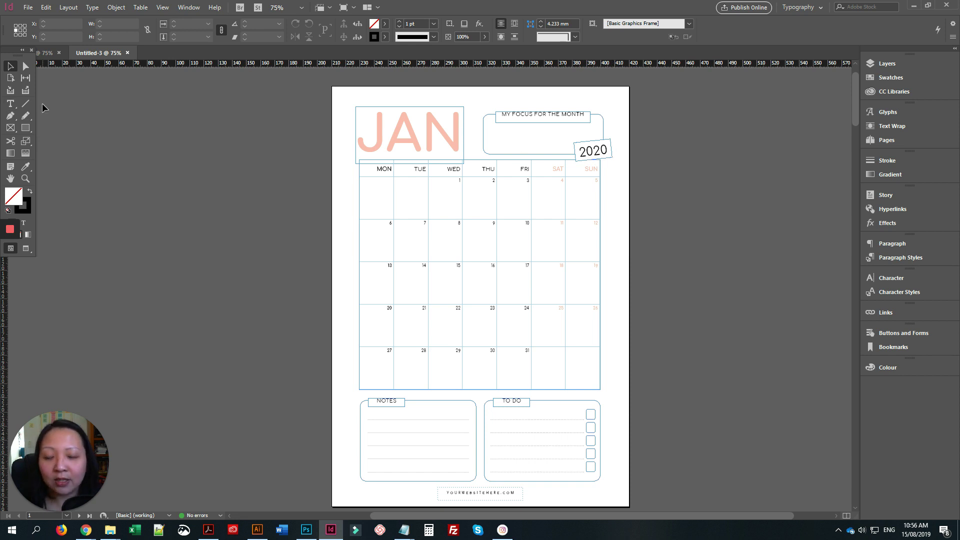
# Switch on View > Overprint Preview and review the pages.
pyautogui.click(166, 9)
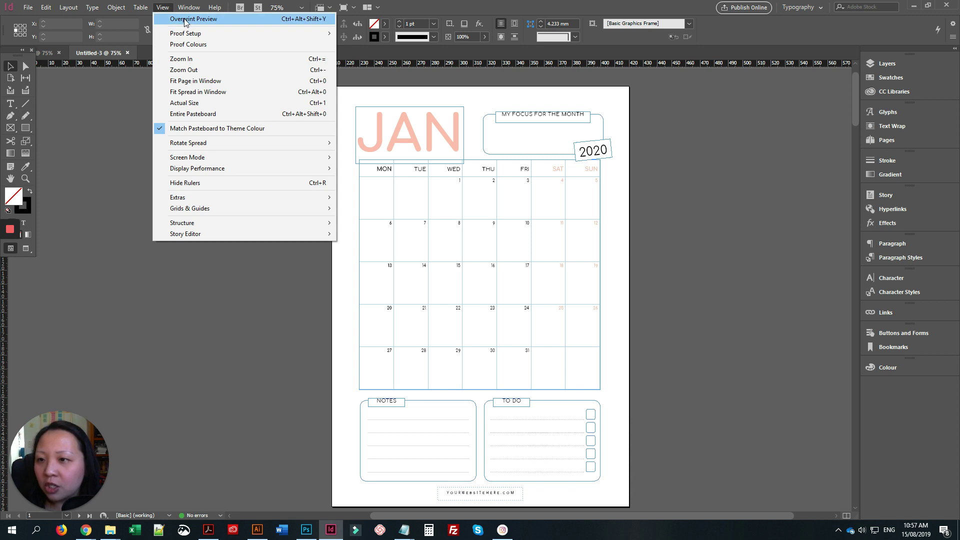
pyautogui.click(185, 20)
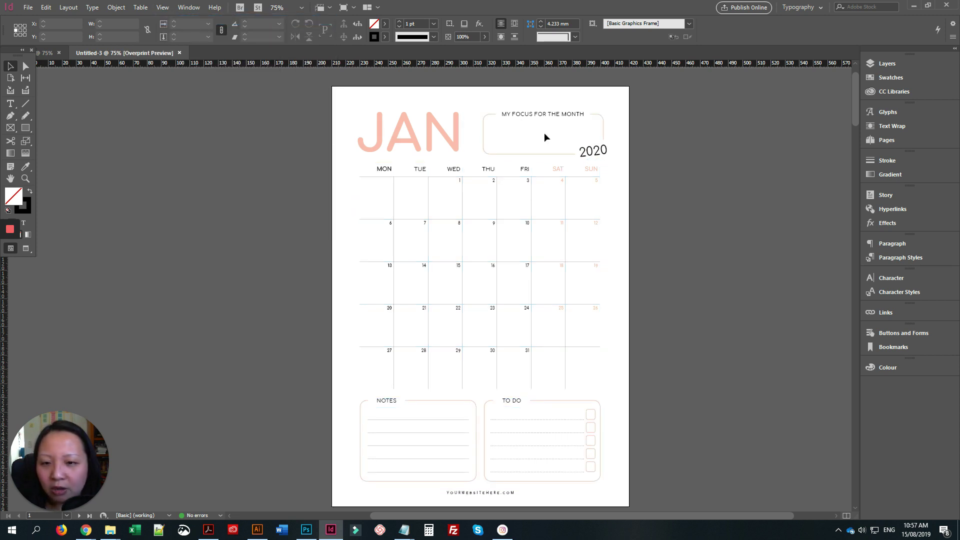
pyautogui.scroll(-10, 390, 380)
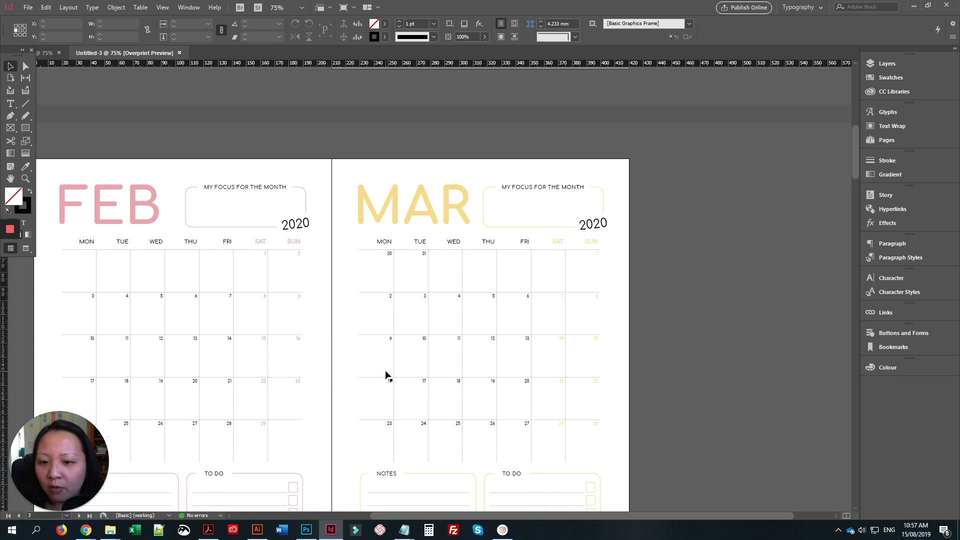
pyautogui.scroll(-1, 388, 375)
pyautogui.scroll(12, 388, 375)
pyautogui.scroll(-2, 388, 376)
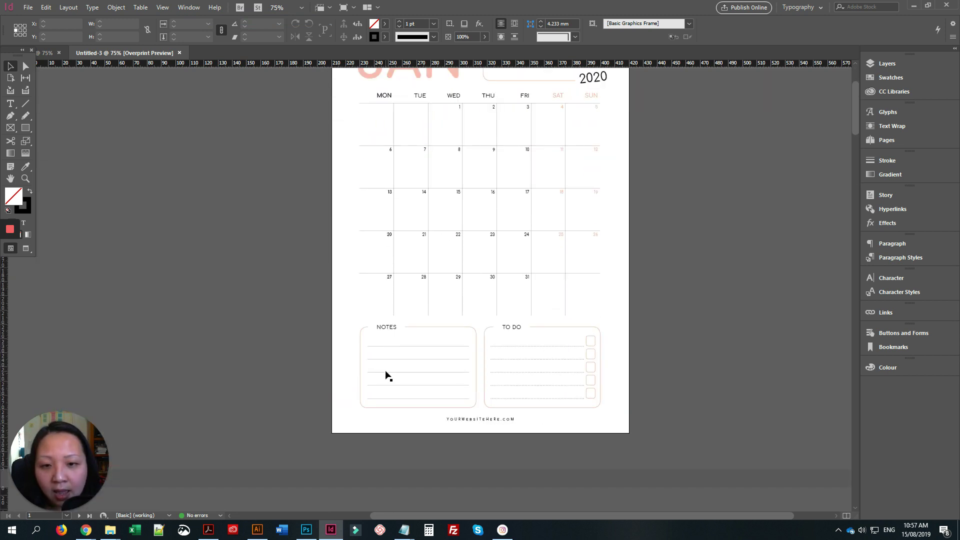
pyautogui.scroll(2, 505, 352)
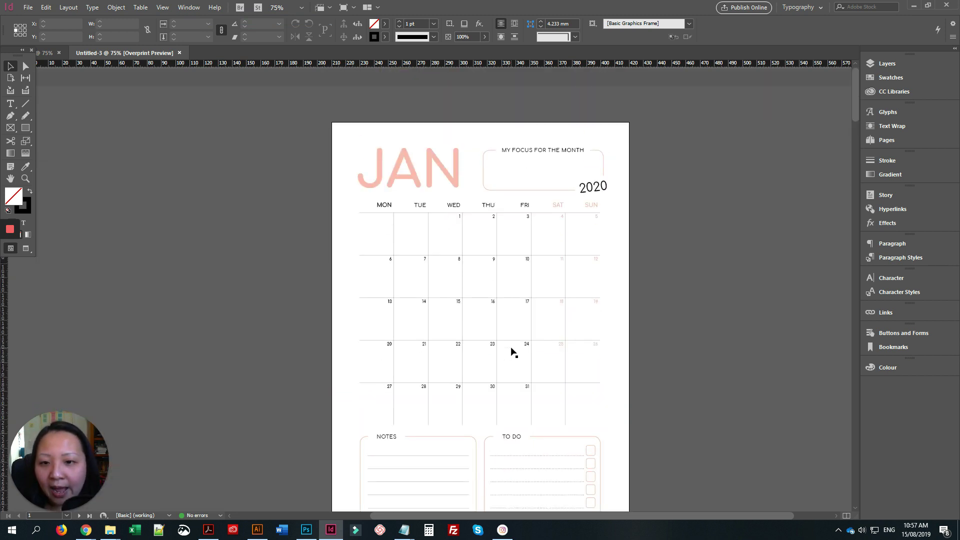
# Set the JAN heading text in the Bis Spater font.
pyautogui.click(449, 176)
pyautogui.doubleClick(449, 176)
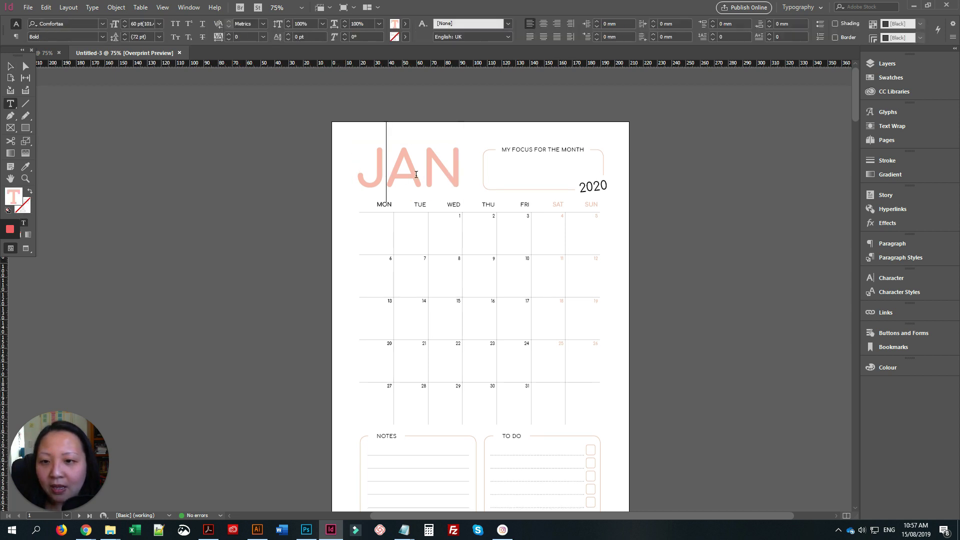
pyautogui.moveTo(385, 176); pyautogui.dragTo(464, 176)
pyautogui.hotkey('ctrl', 'a')
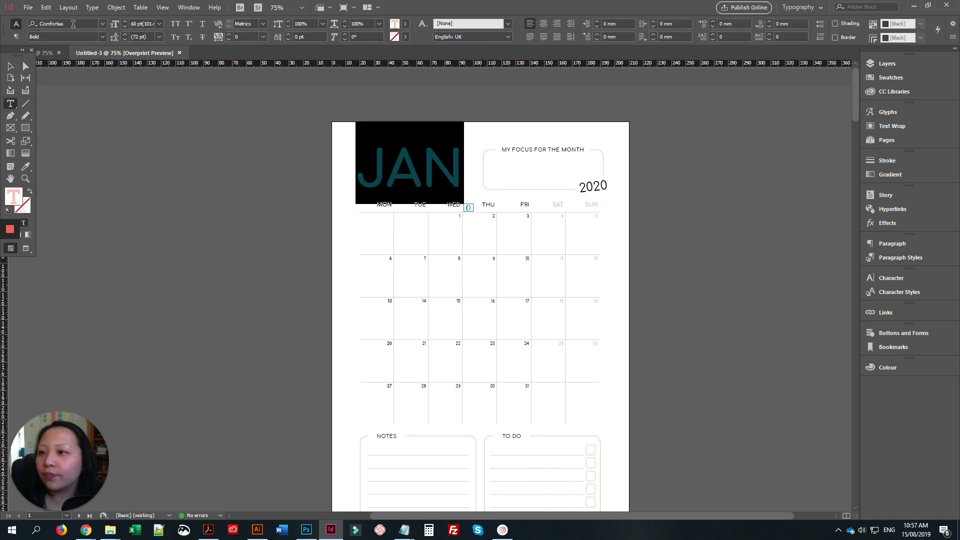
pyautogui.click(73, 24)
pyautogui.write('Bis')
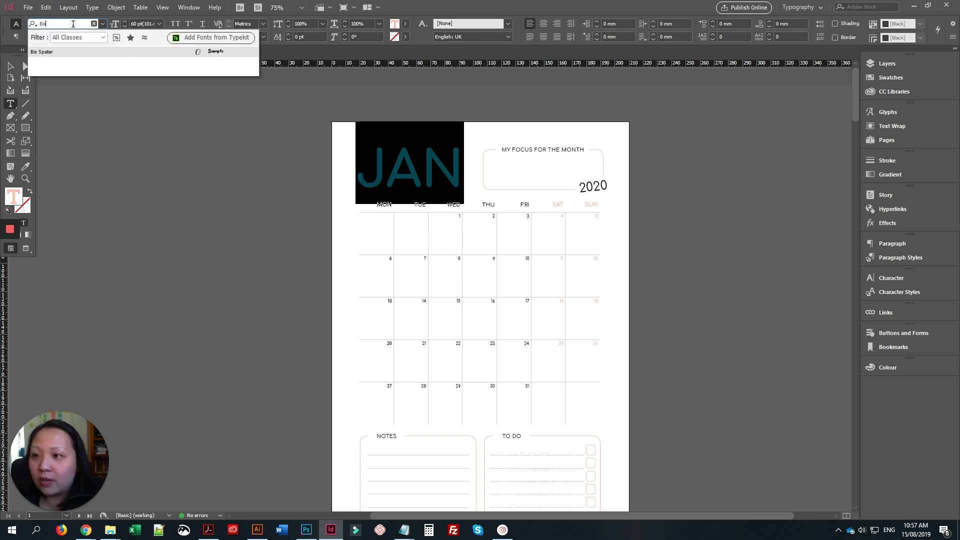
pyautogui.click(59, 52)
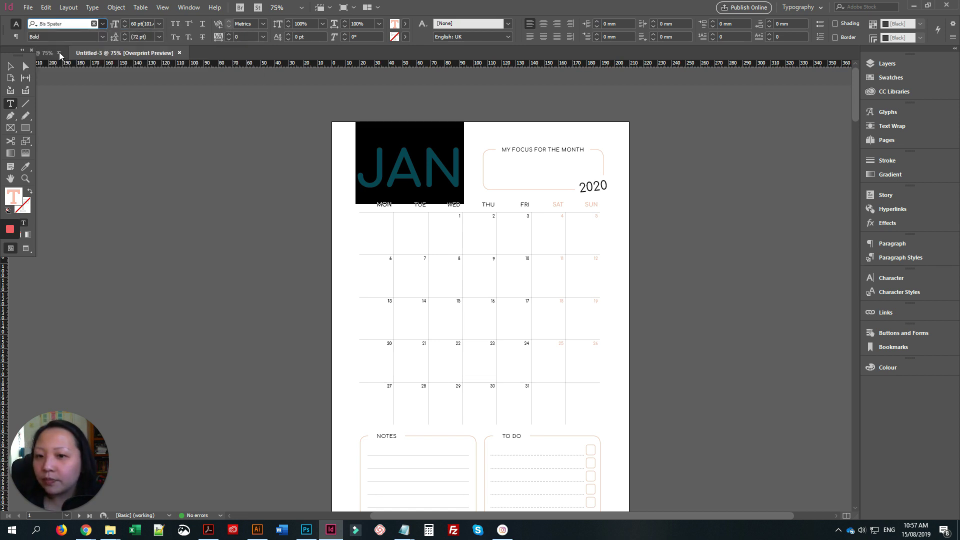
pyautogui.click(10, 66)
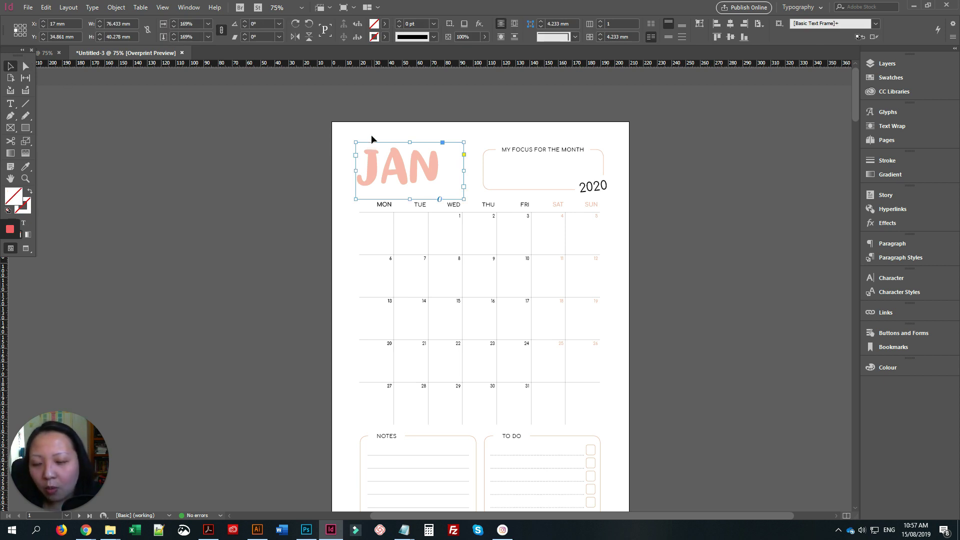
# Scale the JAN heading up to about 220% and fit it beside the focus box.
pyautogui.click(452, 131)
pyautogui.click(421, 163)
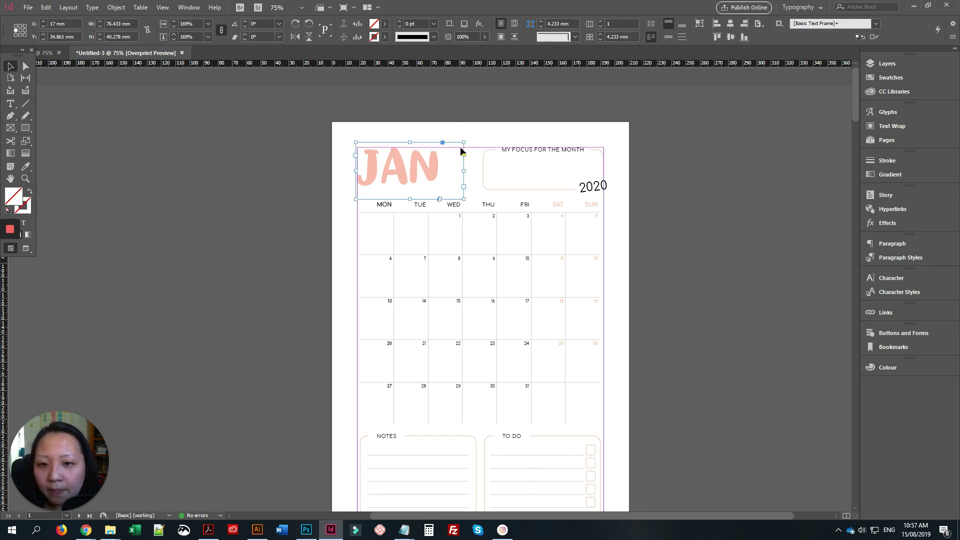
pyautogui.moveTo(462, 144); pyautogui.dragTo(500, 119)
pyautogui.moveTo(463, 156); pyautogui.dragTo(461, 173)
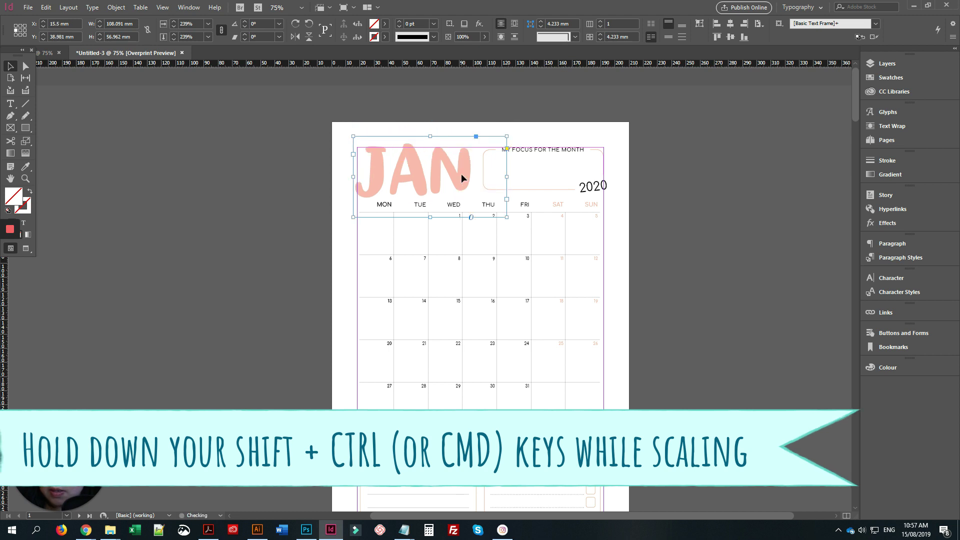
pyautogui.moveTo(507, 217); pyautogui.dragTo(494, 210)
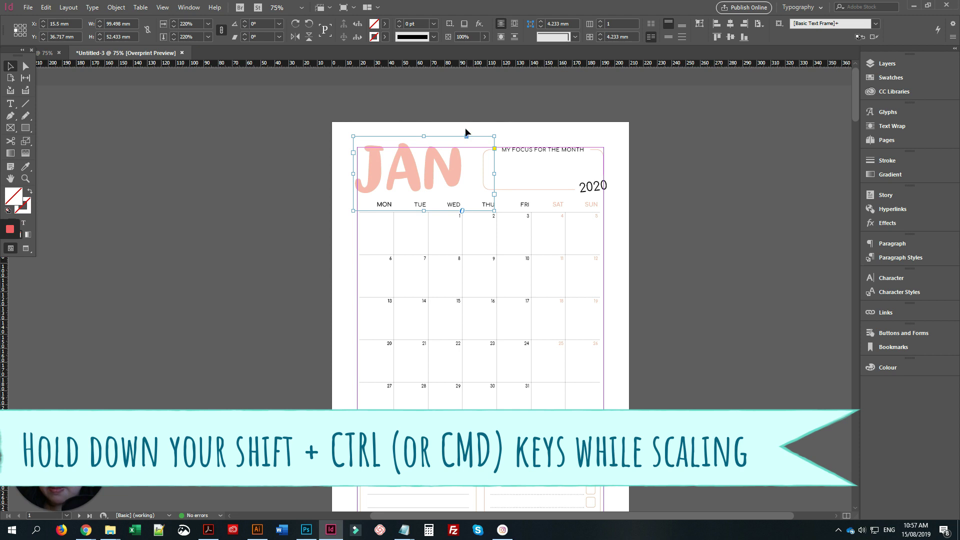
# Move the 2020 label next to JAN and set it in Bis Spater.
pyautogui.click(499, 128)
pyautogui.click(600, 188)
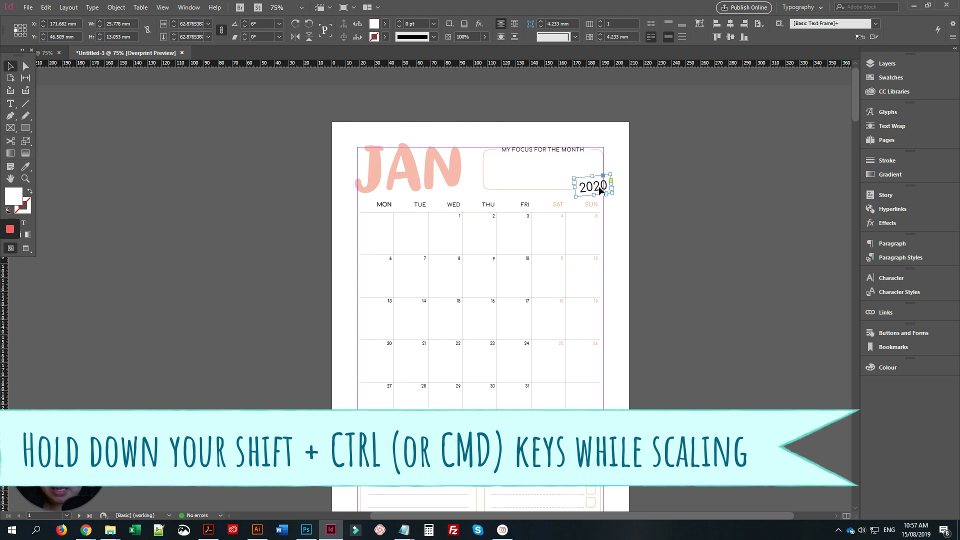
pyautogui.moveTo(600, 188); pyautogui.dragTo(462, 186)
pyautogui.doubleClick(462, 186)
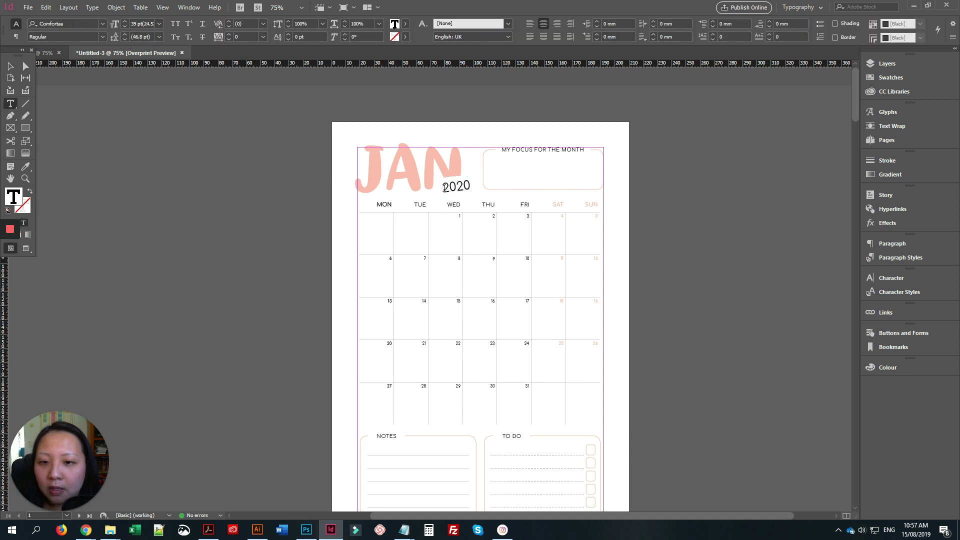
pyautogui.doubleClick(462, 186)
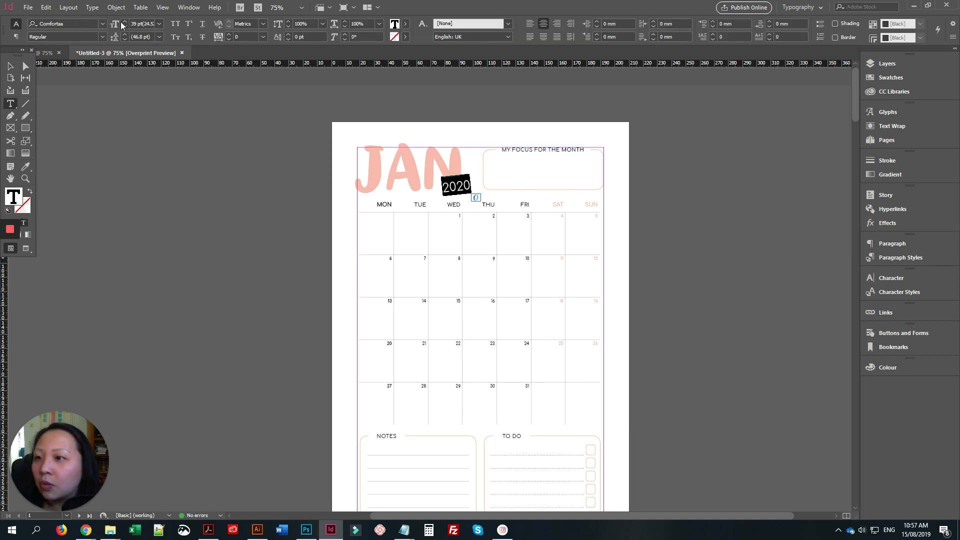
pyautogui.click(65, 24)
pyautogui.write('Bis')
pyautogui.click(92, 52)
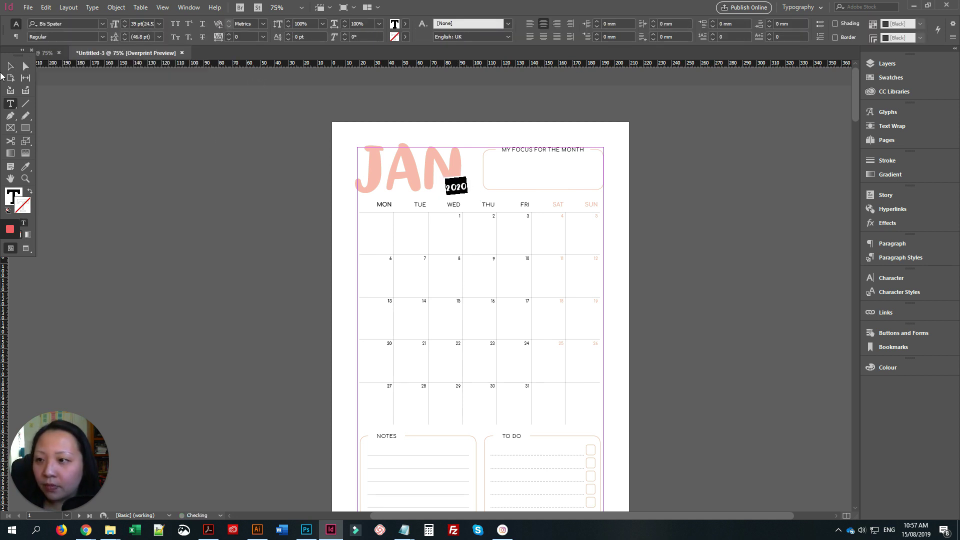
# Change the 2020 text size to 60 pt.
pyautogui.click(10, 66)
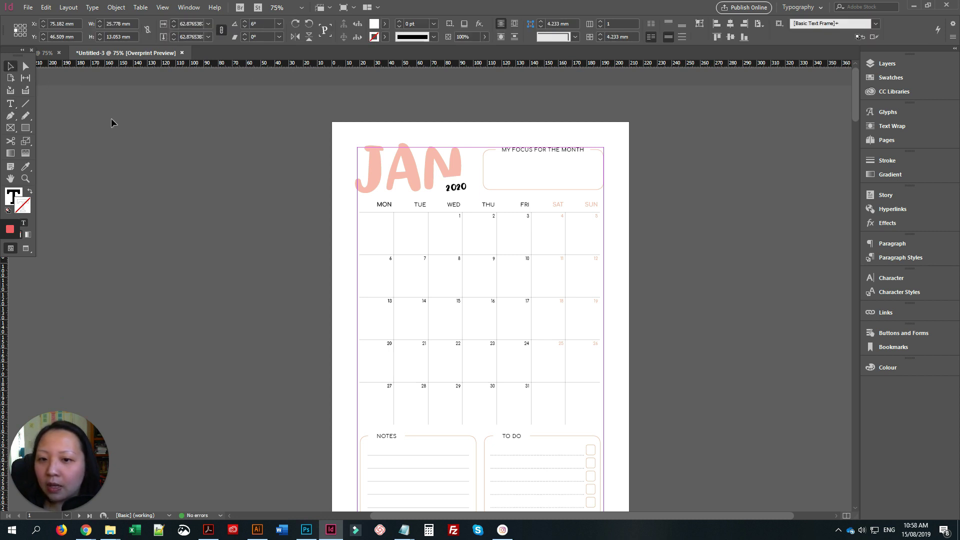
pyautogui.click(460, 187)
pyautogui.doubleClick(460, 187)
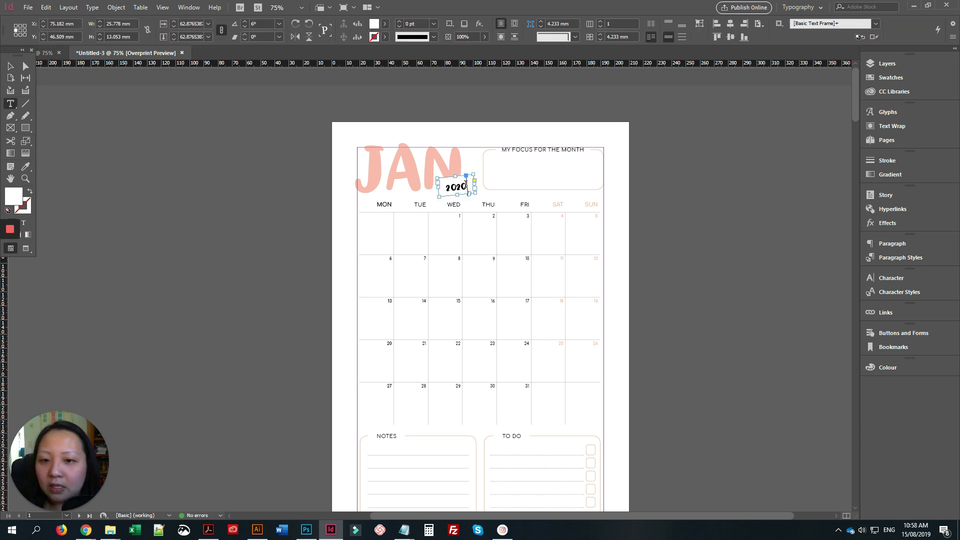
pyautogui.doubleClick(449, 186)
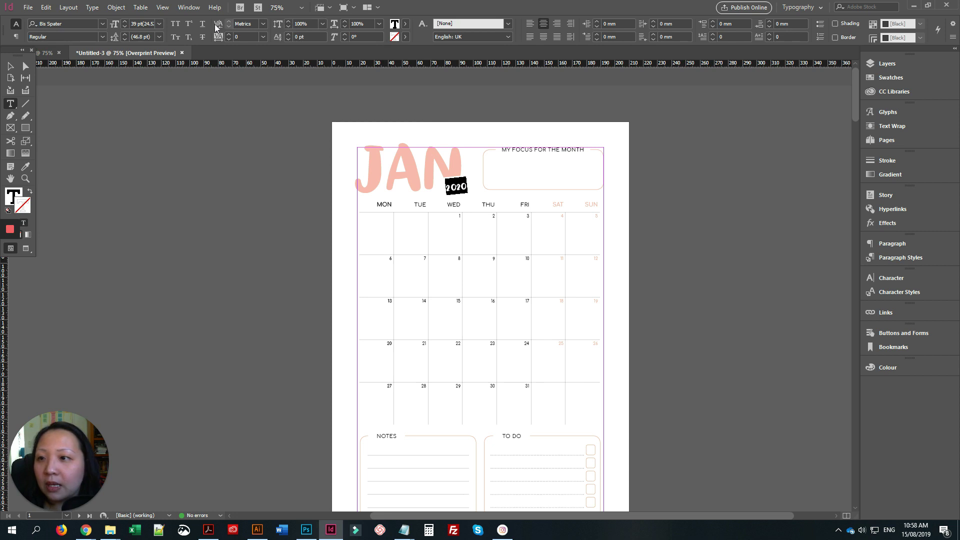
pyautogui.click(159, 24)
pyautogui.click(148, 163)
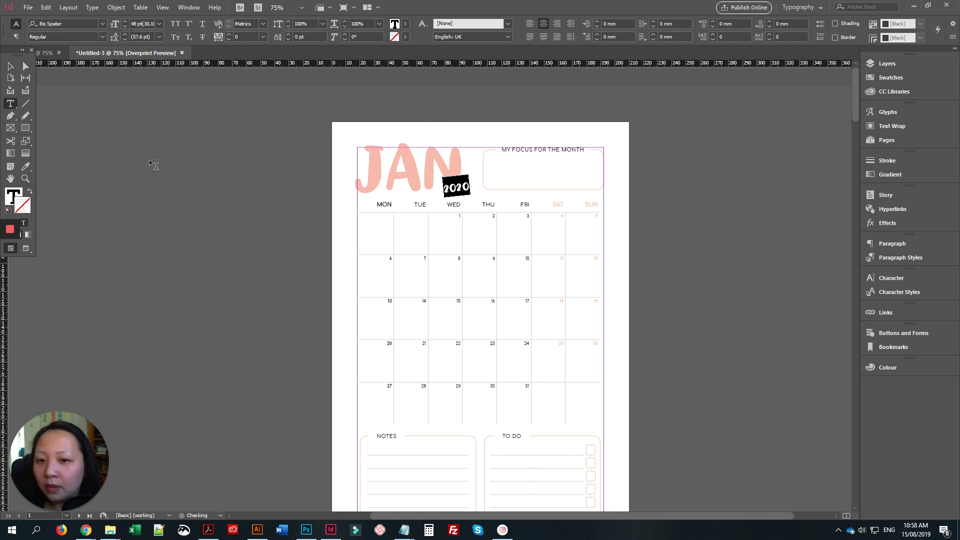
pyautogui.click(159, 24)
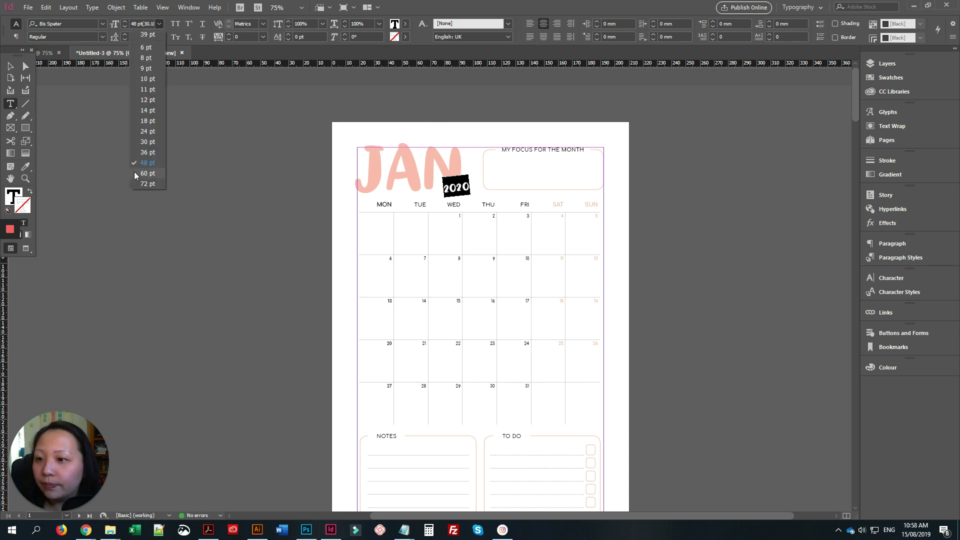
pyautogui.click(141, 175)
pyautogui.click(11, 66)
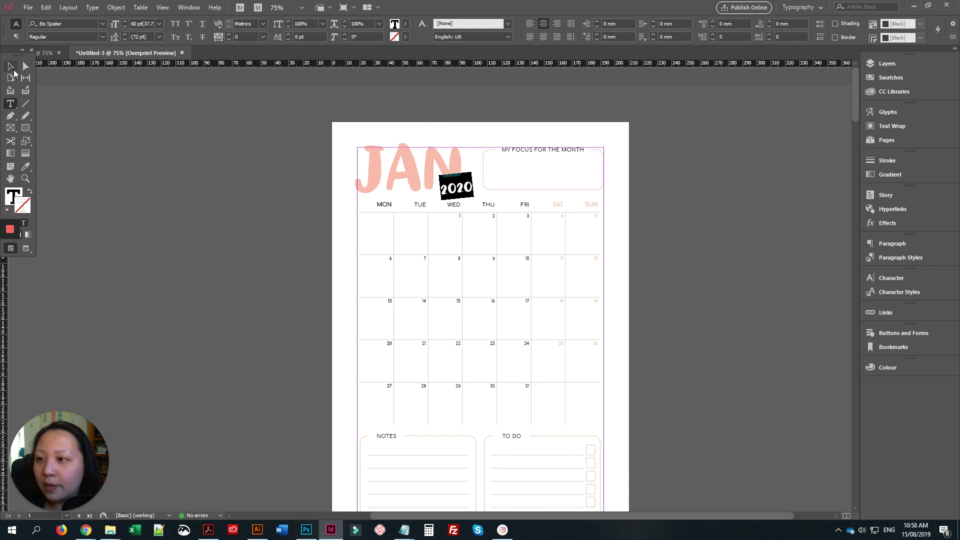
# Set the 2020 frame's fill to [None] to remove its background.
pyautogui.click(96, 146)
pyautogui.click(468, 186)
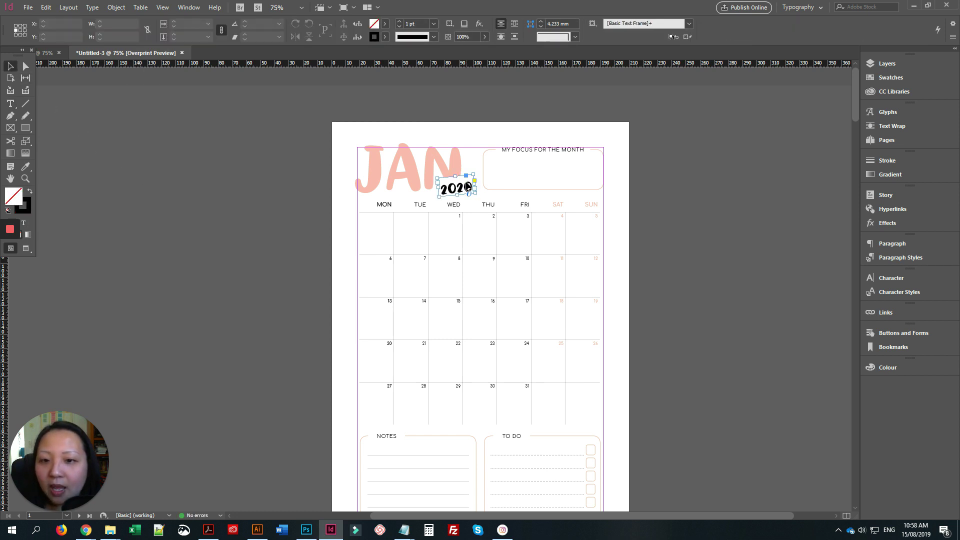
pyautogui.click(384, 23)
pyautogui.click(297, 54)
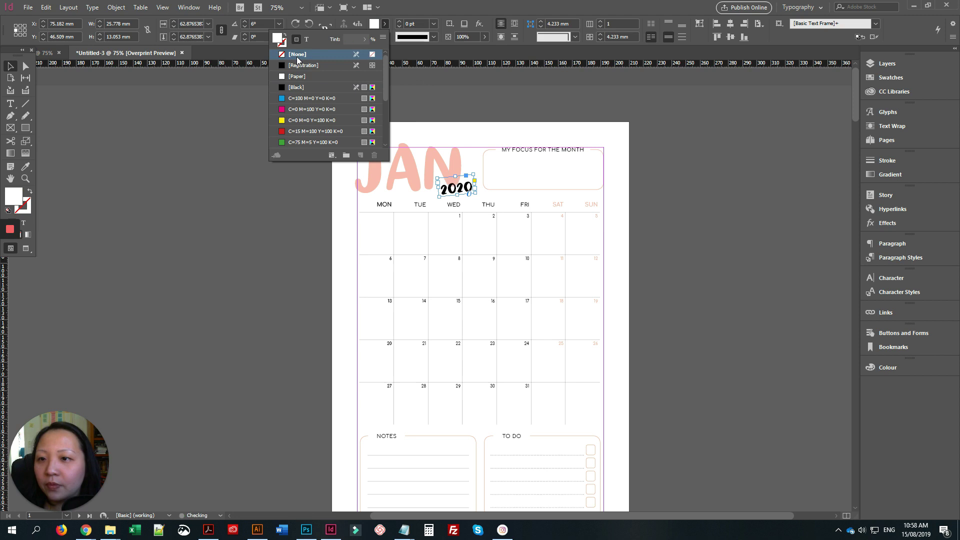
pyautogui.click(190, 132)
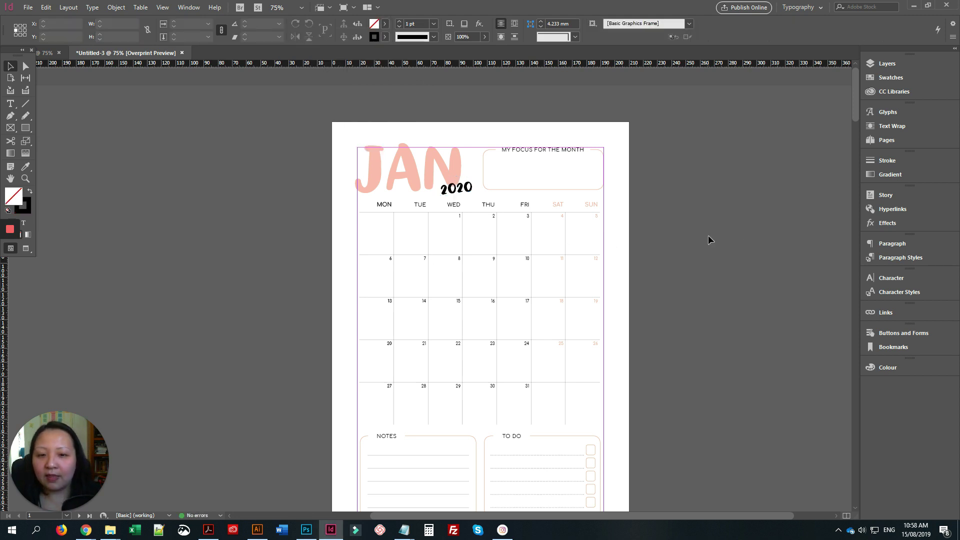
pyautogui.scroll(-2, 583, 194)
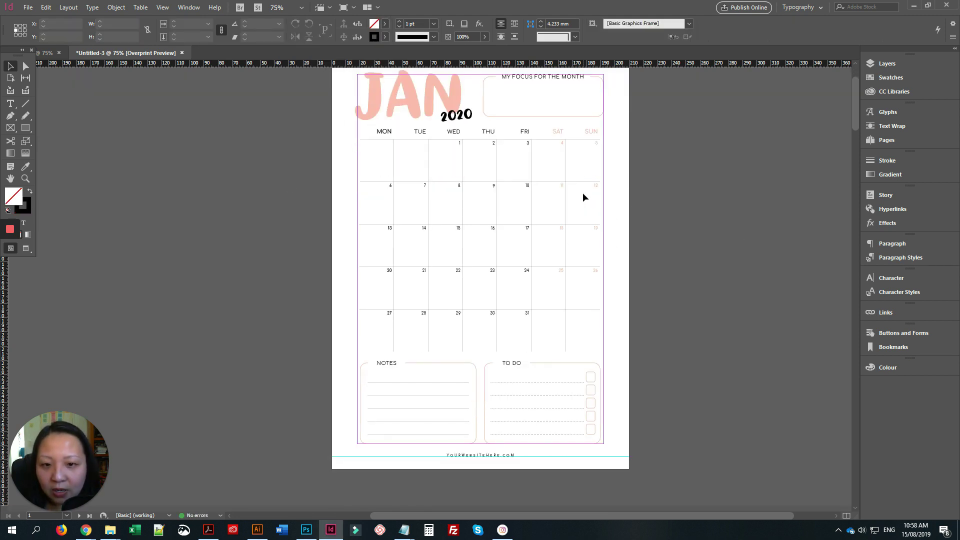
pyautogui.scroll(2, 583, 194)
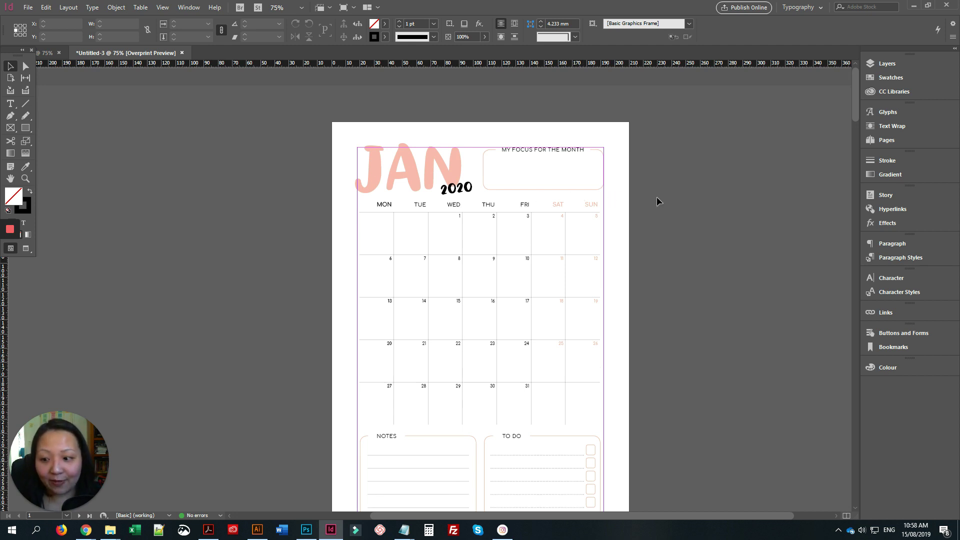
# Fill the SAT and SUN column cells with the pink r249g187b172 swatch at 20% tint.
pyautogui.press('t')
pyautogui.click(551, 204)
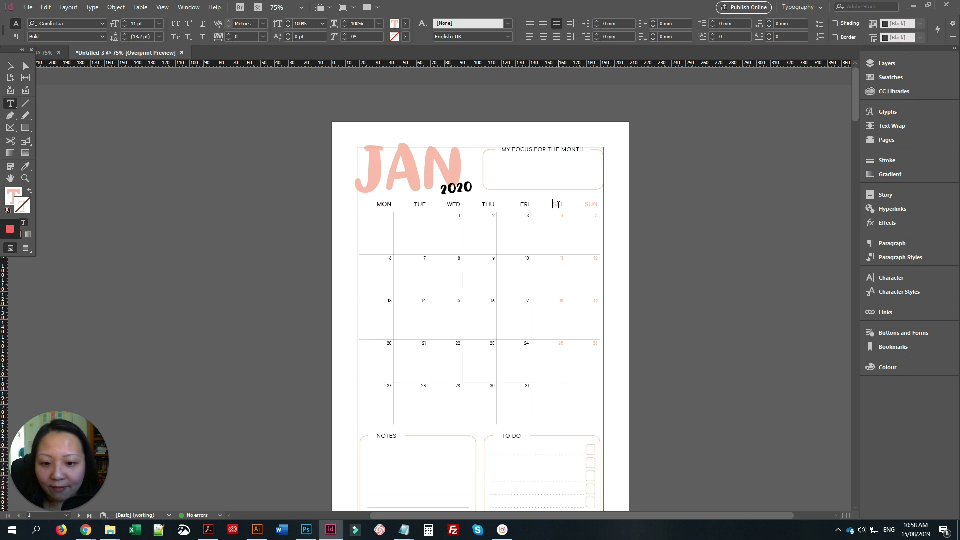
pyautogui.moveTo(551, 205); pyautogui.dragTo(574, 421)
pyautogui.click(360, 24)
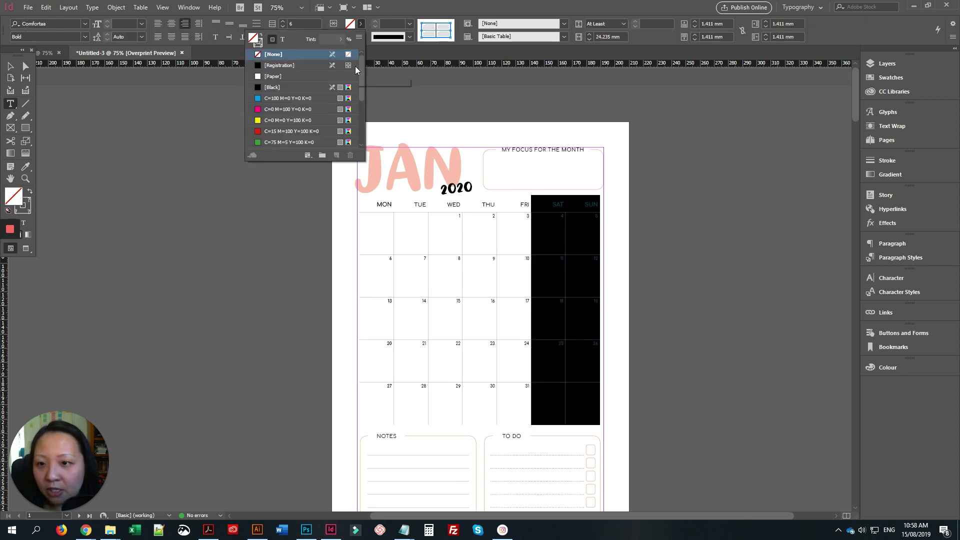
pyautogui.scroll(-2, 361, 107)
pyautogui.moveTo(361, 107); pyautogui.dragTo(361, 128)
pyautogui.click(290, 88)
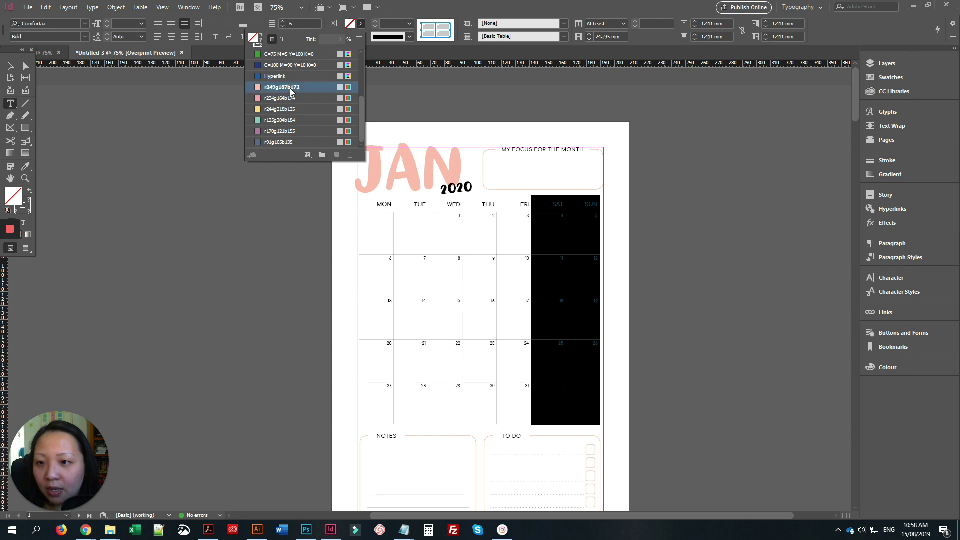
pyautogui.moveTo(330, 37); pyautogui.dragTo(303, 39)
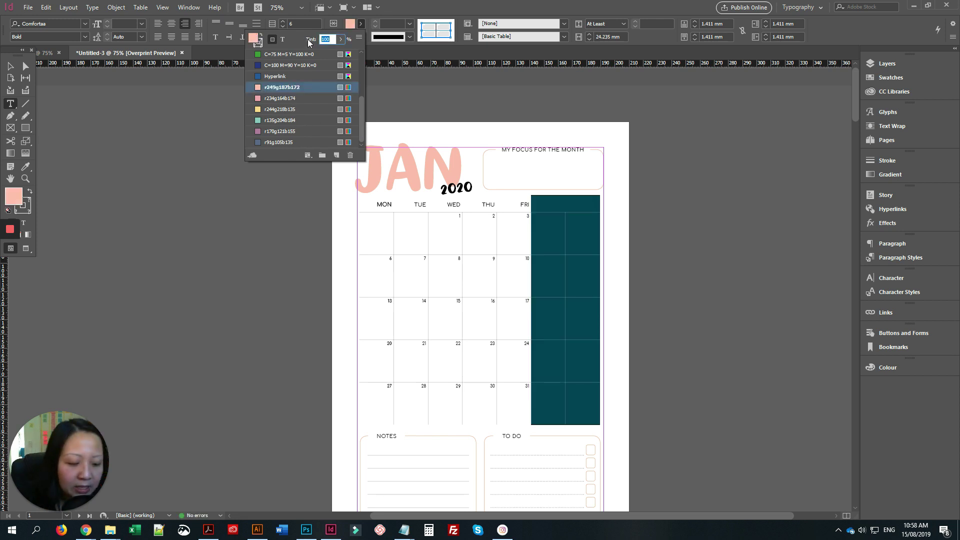
pyautogui.write('20')
pyautogui.press('Return')
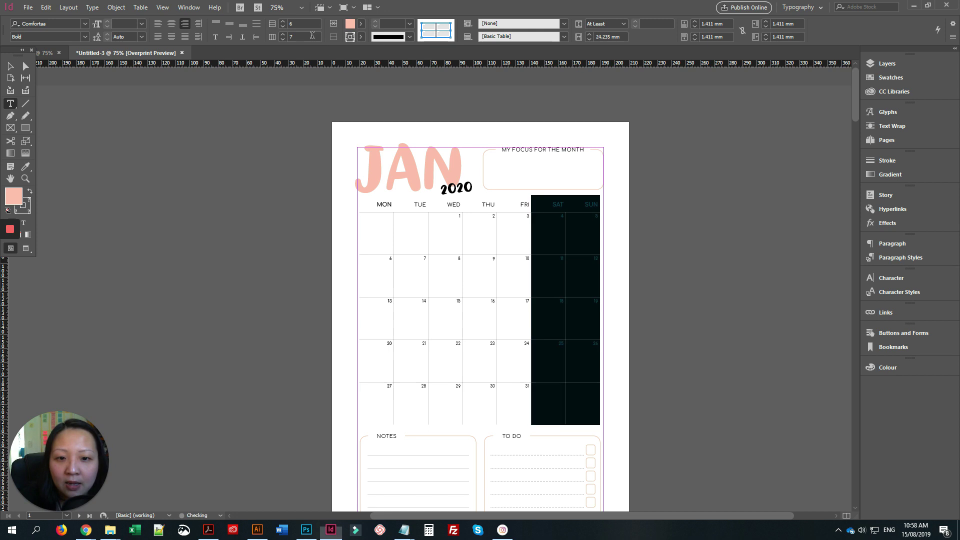
pyautogui.click(10, 66)
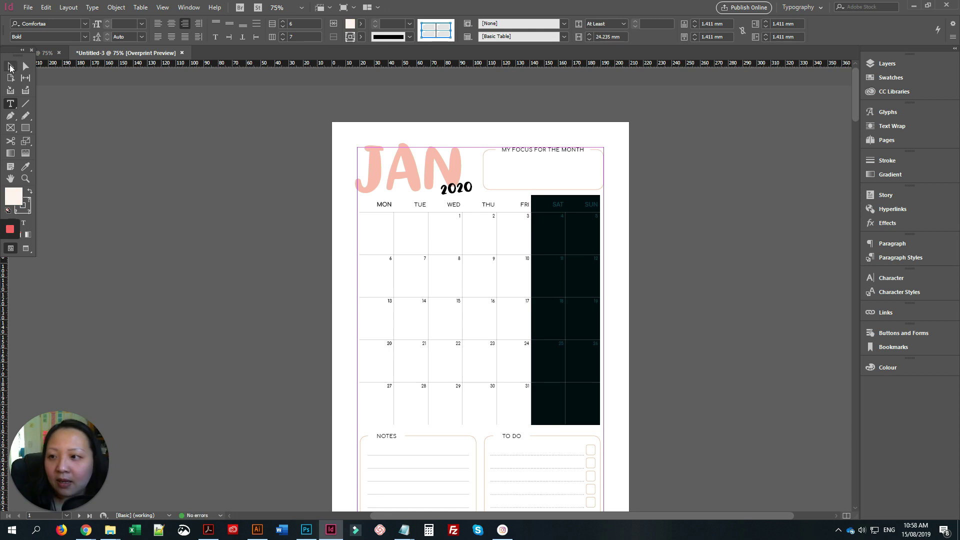
pyautogui.click(665, 198)
# Set the SAT and SUN header cells' fill to [None].
pyautogui.doubleClick(553, 202)
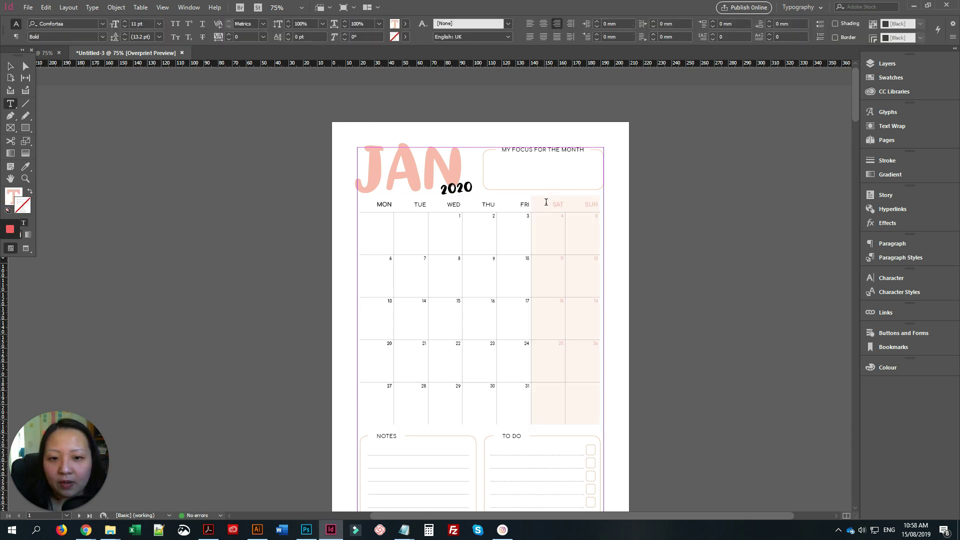
pyautogui.moveTo(554, 205); pyautogui.dragTo(598, 203)
pyautogui.click(361, 24)
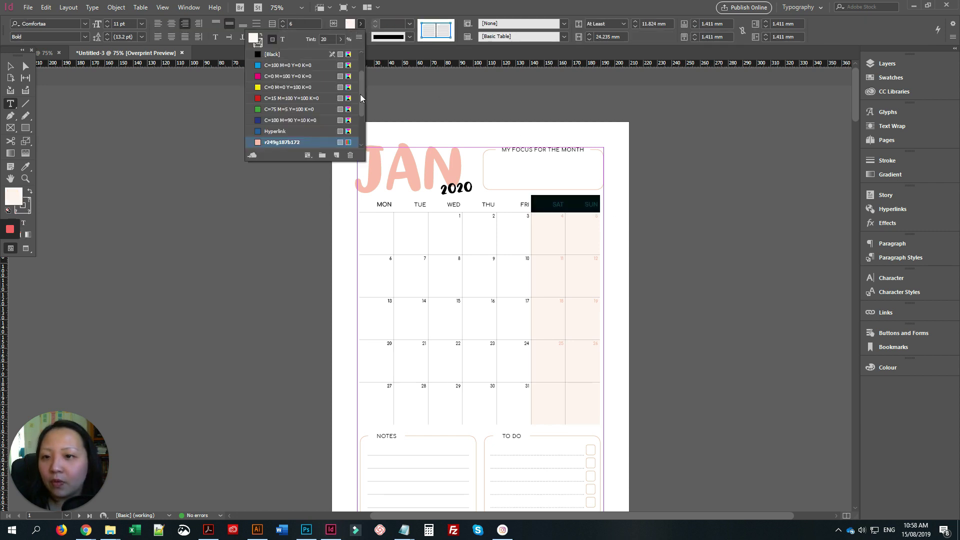
pyautogui.scroll(2, 360, 94)
pyautogui.click(267, 54)
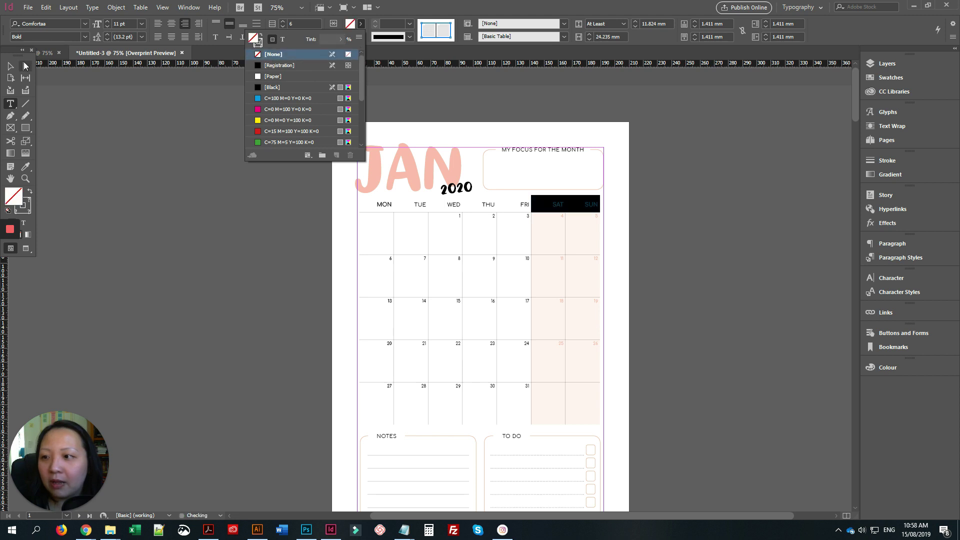
pyautogui.press('Escape')
pyautogui.press('Escape')
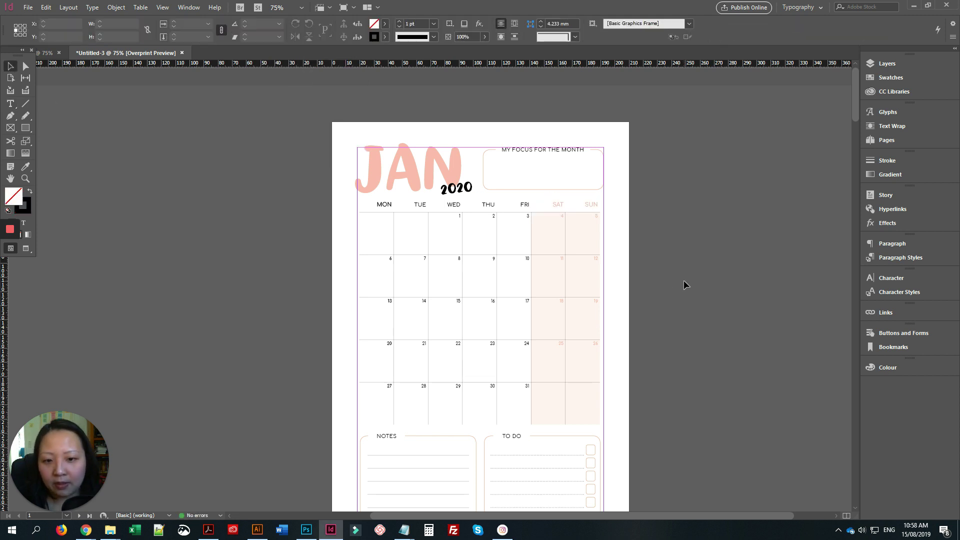
# Select the SAT and SUN cells and apply the [Black] swatch.
pyautogui.scroll(-1, 683, 285)
pyautogui.doubleClick(556, 185)
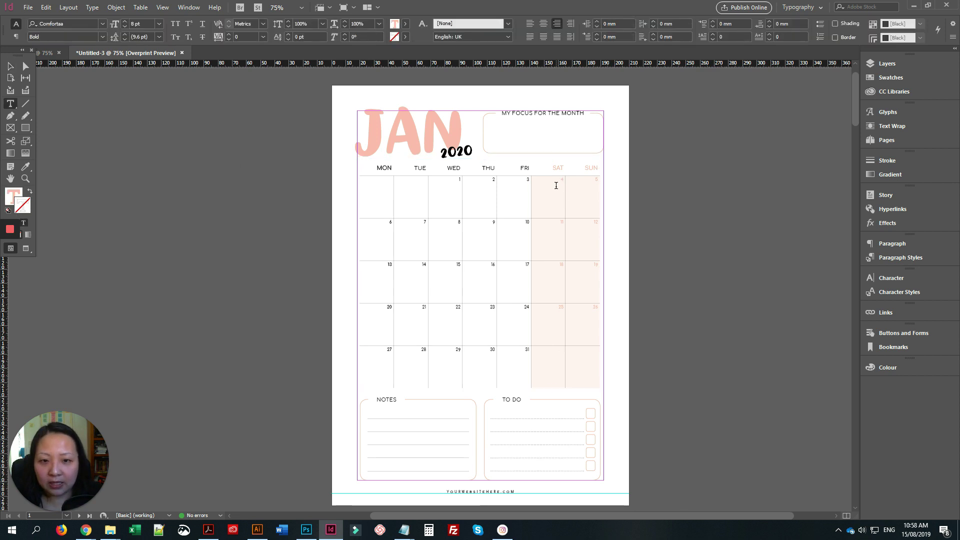
pyautogui.moveTo(556, 186); pyautogui.dragTo(585, 350)
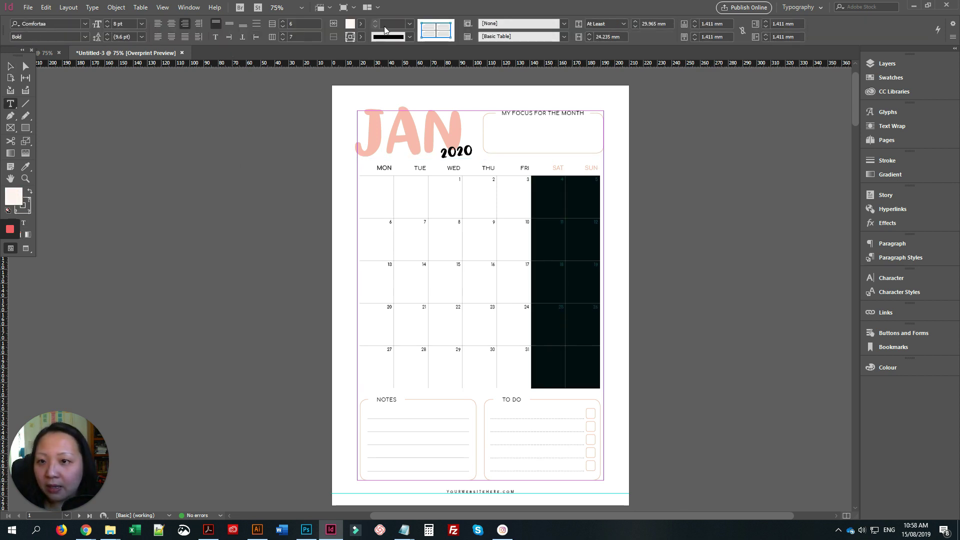
pyautogui.click(361, 24)
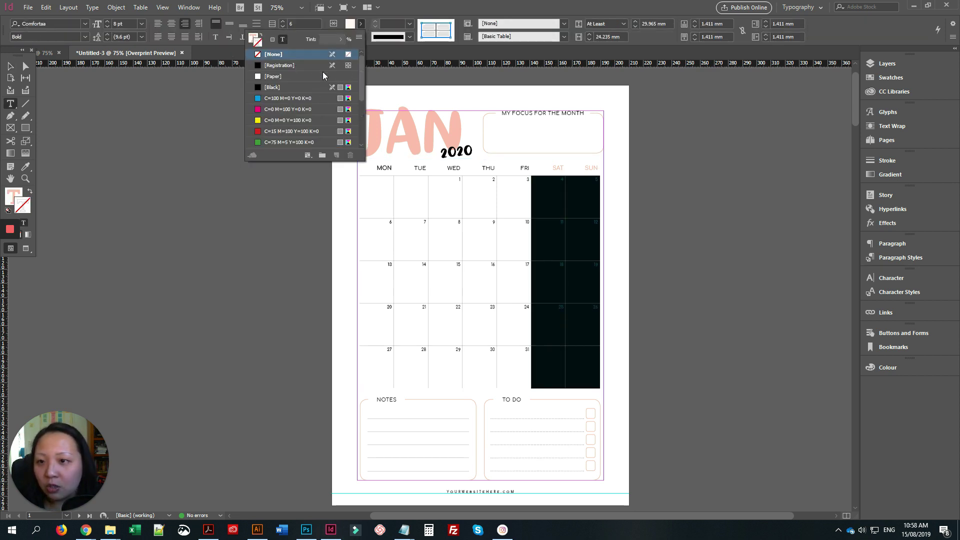
pyautogui.click(286, 88)
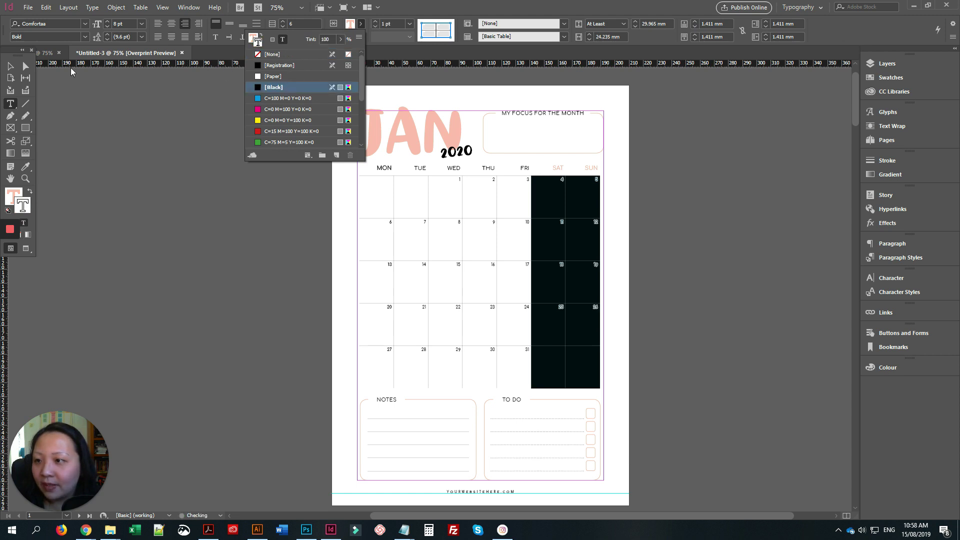
pyautogui.click(10, 65)
pyautogui.click(166, 256)
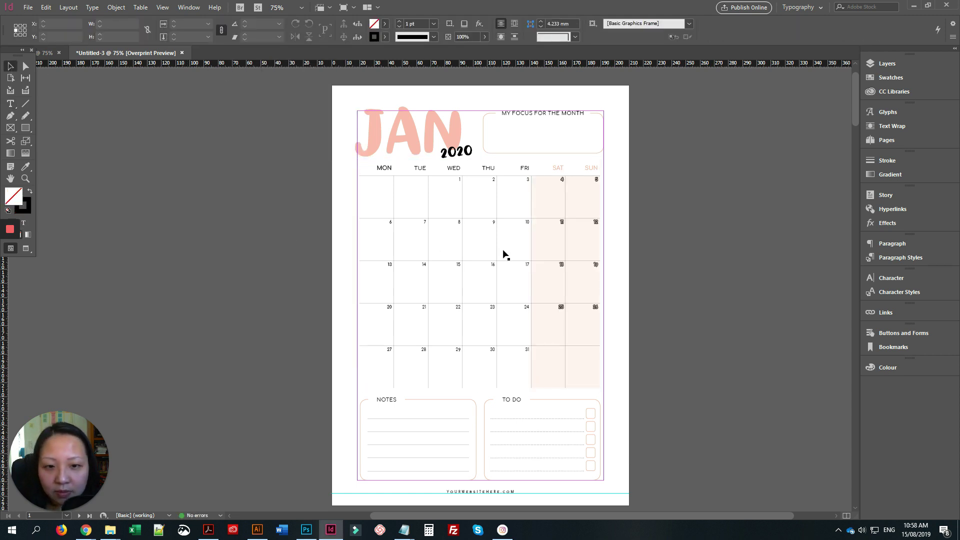
# Reselect the weekend cells and apply [Black] to their text fill.
pyautogui.doubleClick(547, 182)
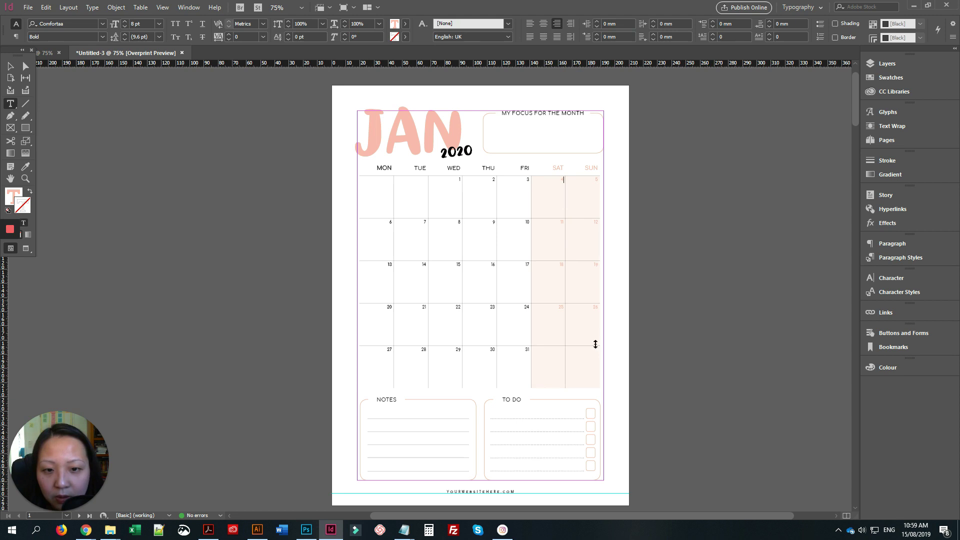
pyautogui.moveTo(593, 373); pyautogui.dragTo(548, 190)
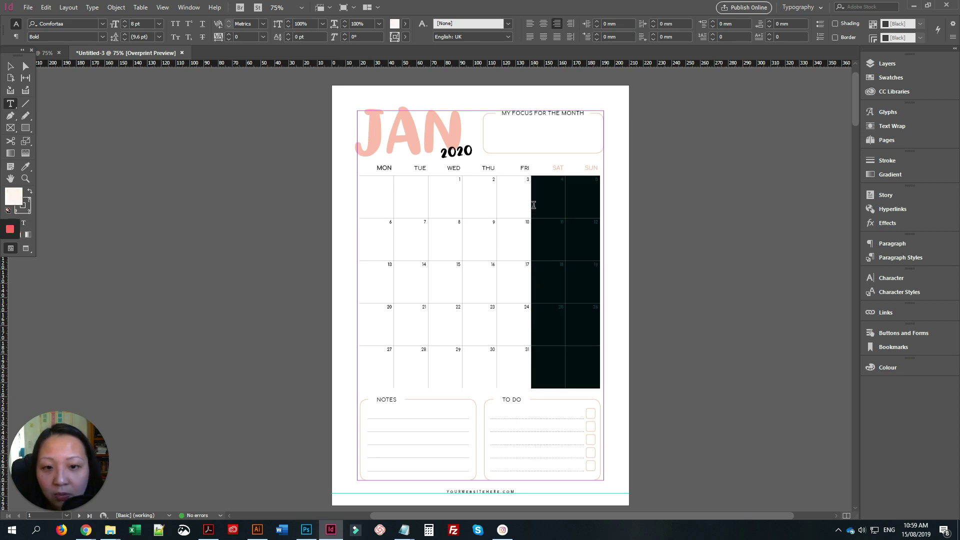
pyautogui.click(361, 24)
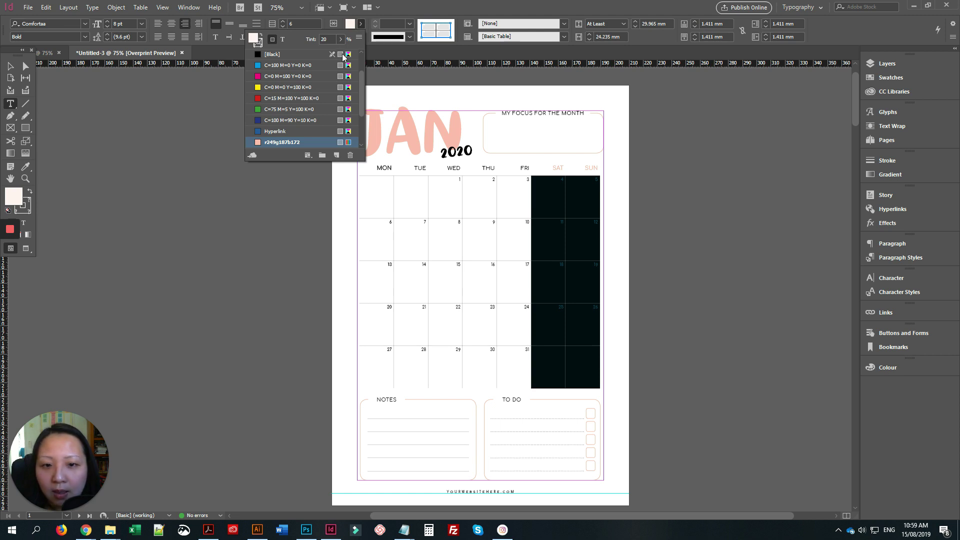
pyautogui.click(283, 39)
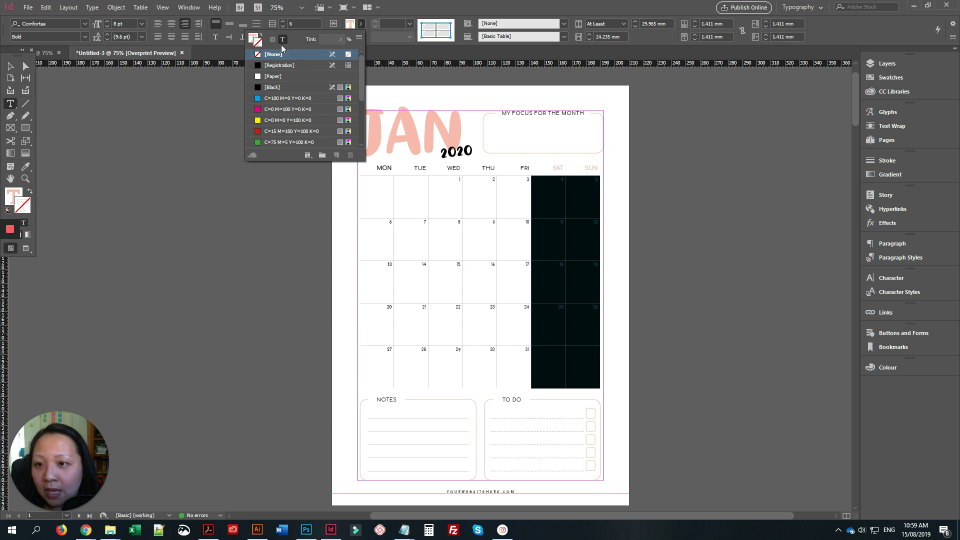
pyautogui.click(254, 39)
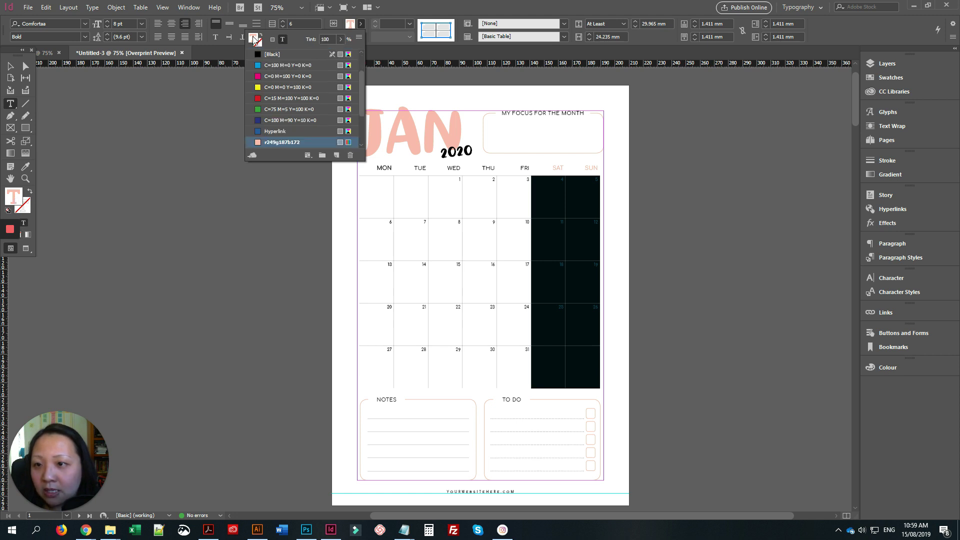
pyautogui.click(275, 55)
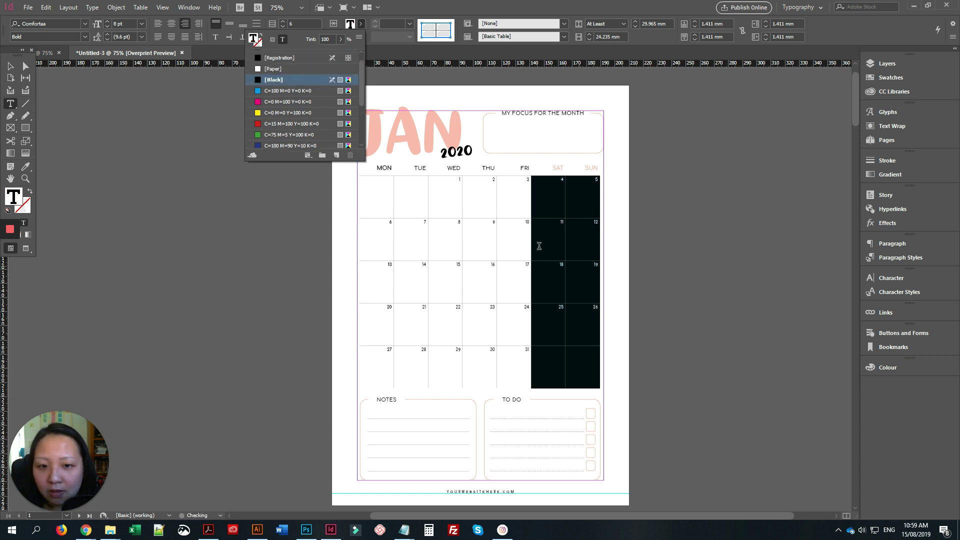
pyautogui.press('Escape')
pyautogui.click(133, 193)
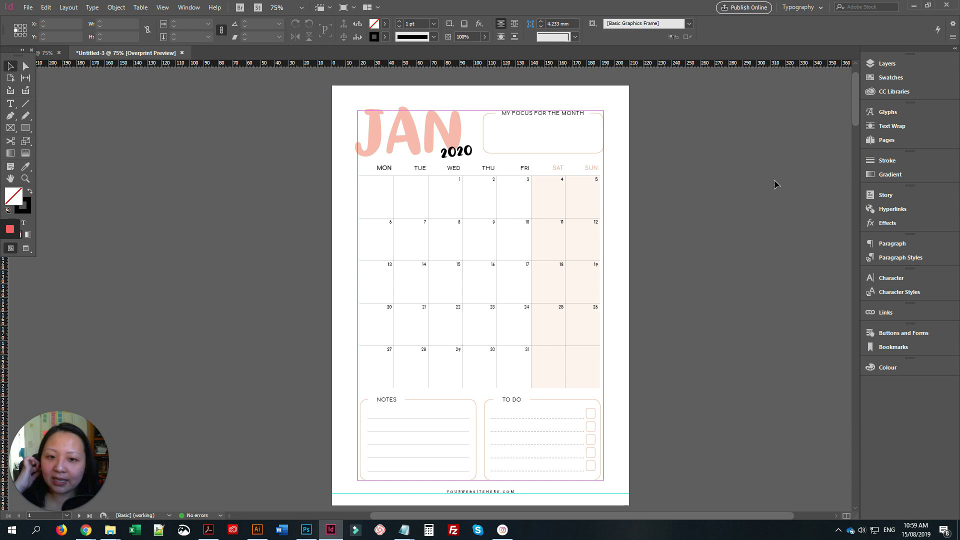
# Select the JAN 2020 title group and its rotated 2020 text.
pyautogui.scroll(-5, 611, 216)
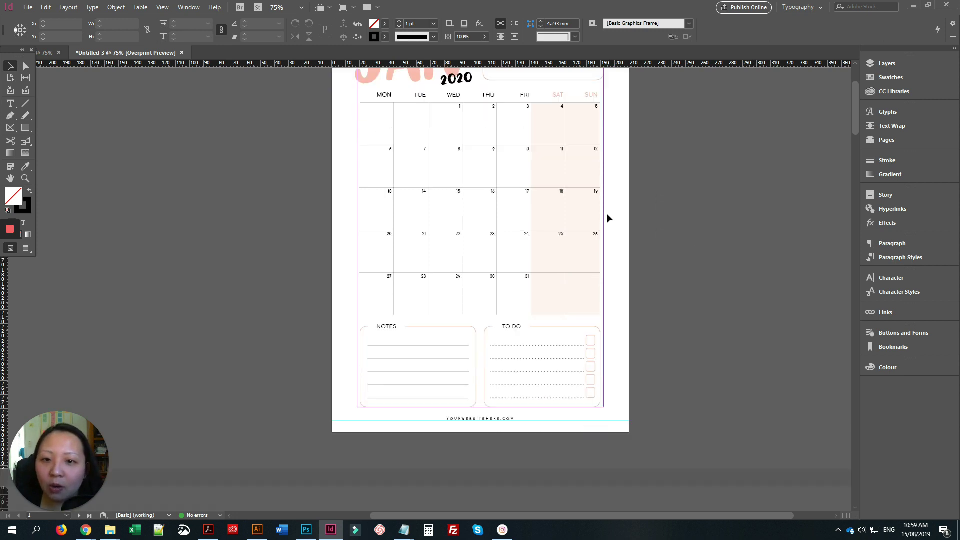
pyautogui.scroll(-5, 605, 216)
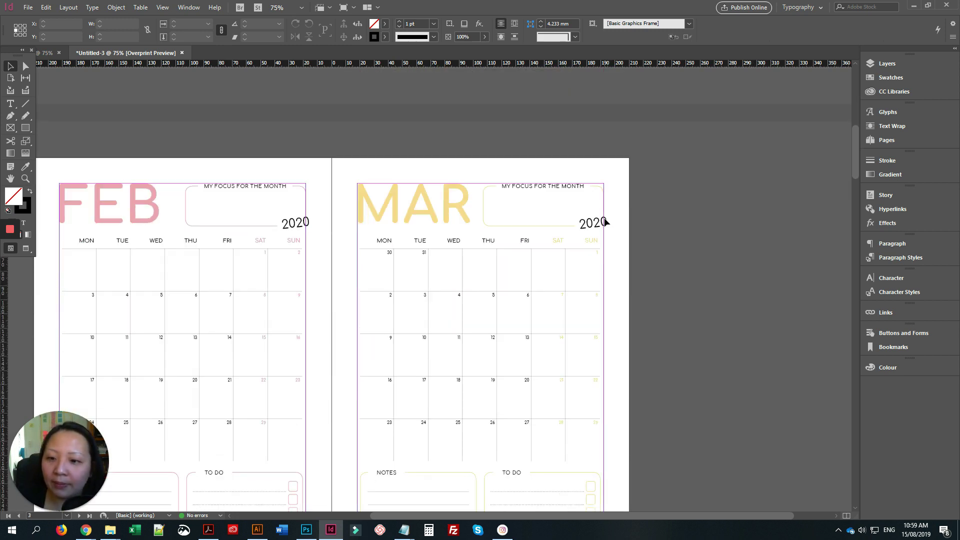
pyautogui.scroll(10, 455, 313)
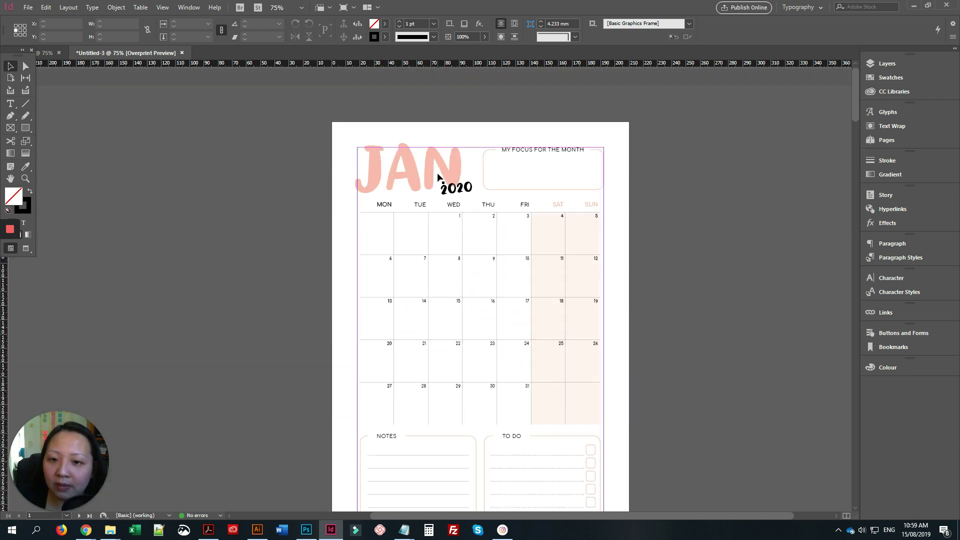
pyautogui.click(442, 178)
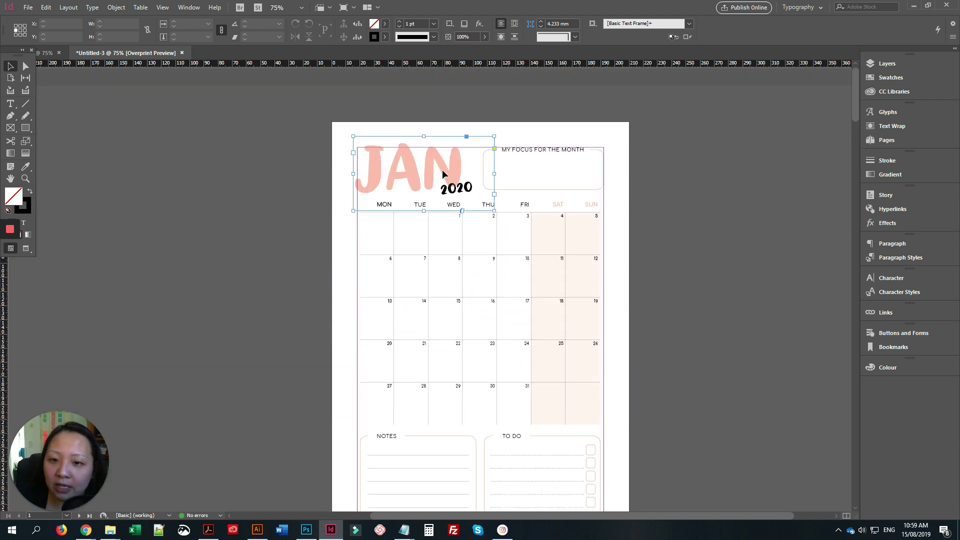
pyautogui.doubleClick(461, 193)
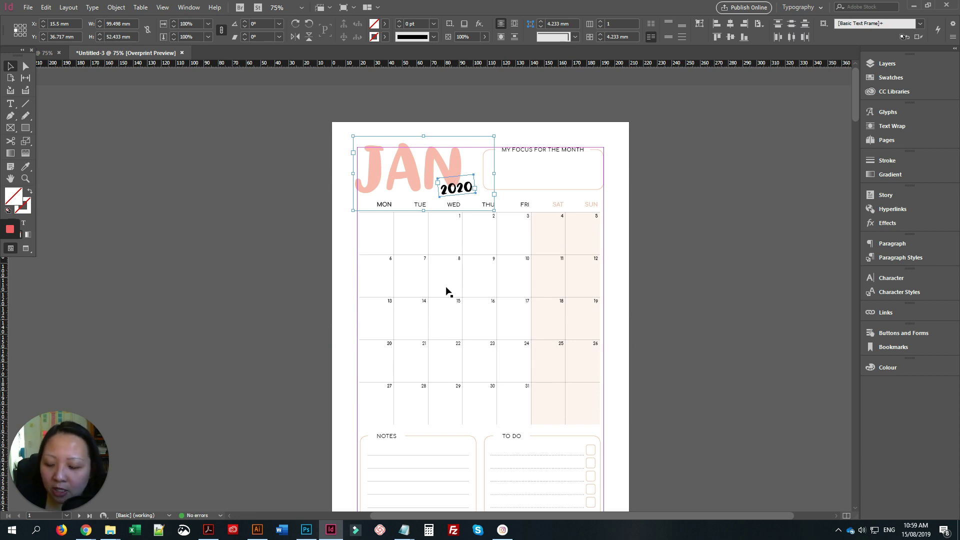
# Pan to the FEB/MAR spread and bring up the paste options over the FEB page.
pyautogui.moveTo(456, 291); pyautogui.dragTo(617, 98)
pyautogui.moveTo(514, 334); pyautogui.dragTo(510, 143)
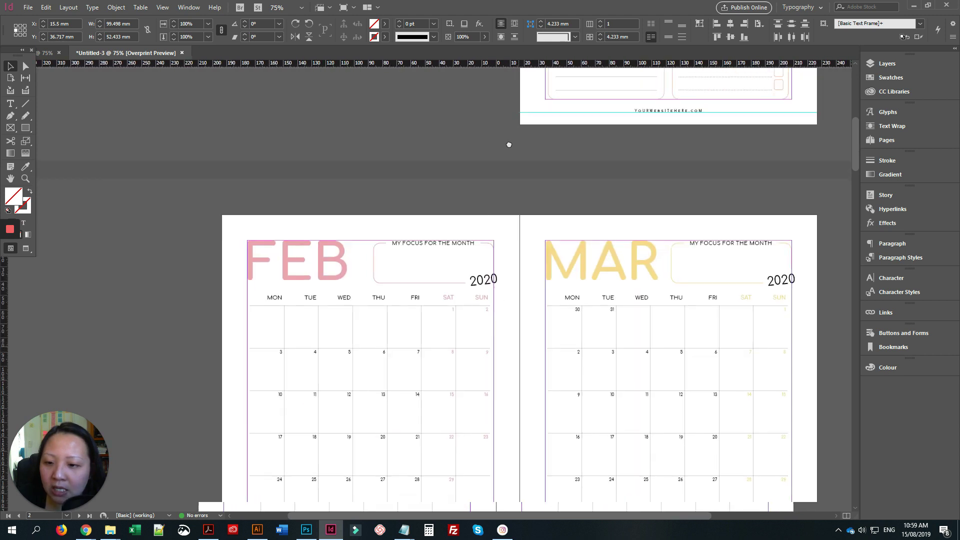
pyautogui.click(337, 212)
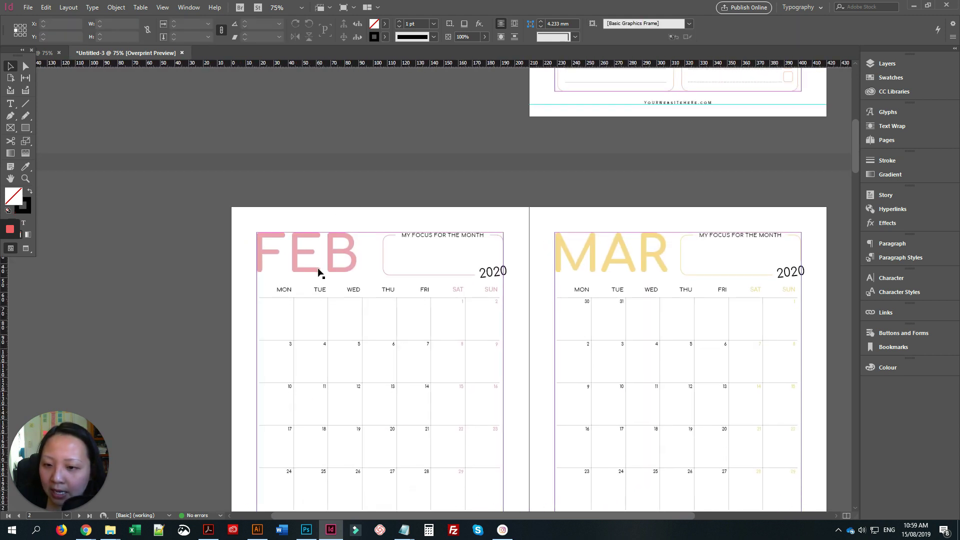
pyautogui.rightClick(313, 225)
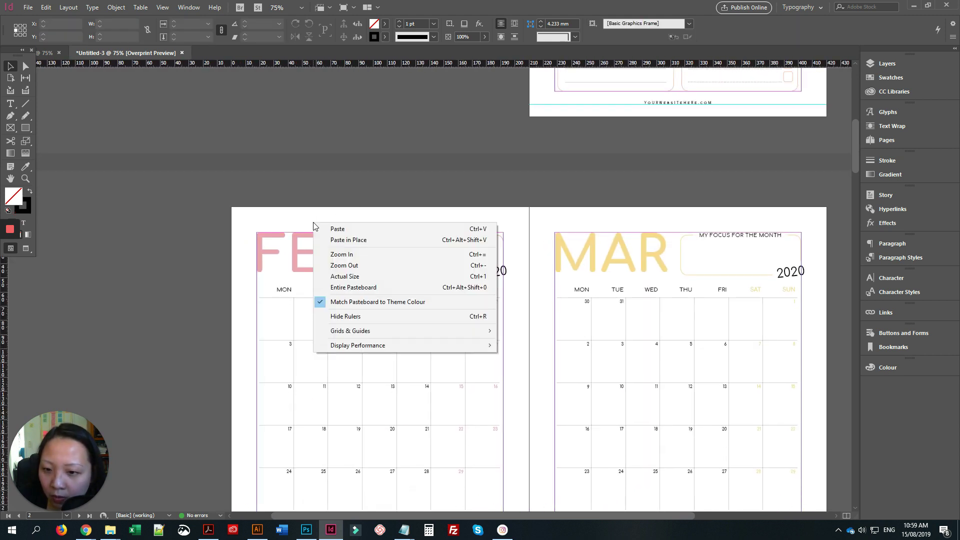
pyautogui.click(305, 213)
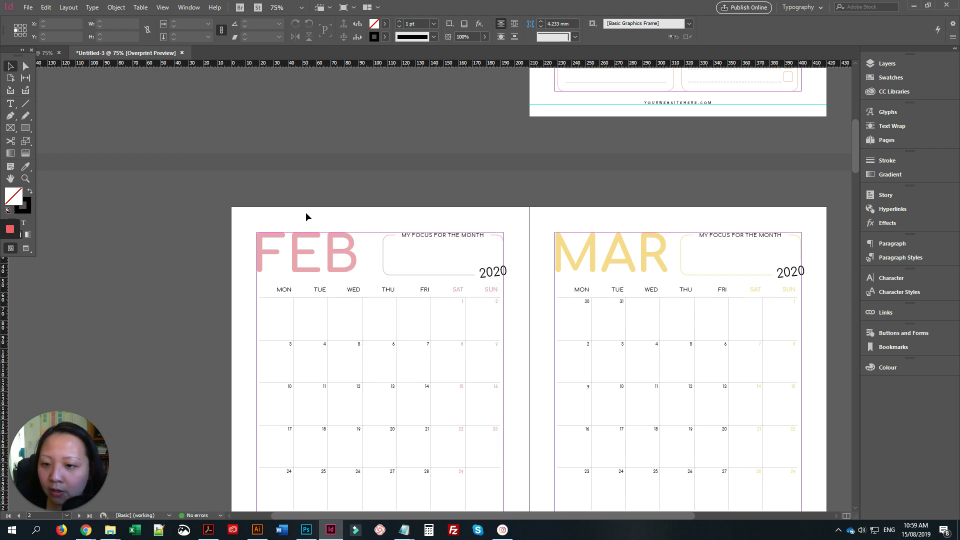
pyautogui.rightClick(304, 217)
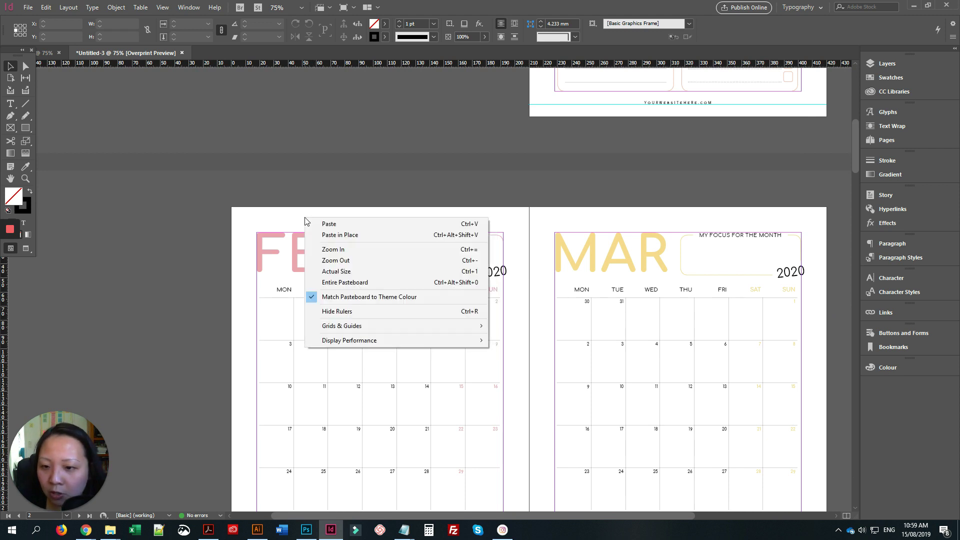
# Paste the JAN 2020 title in place and drag it onto the FEB page.
pyautogui.click(341, 237)
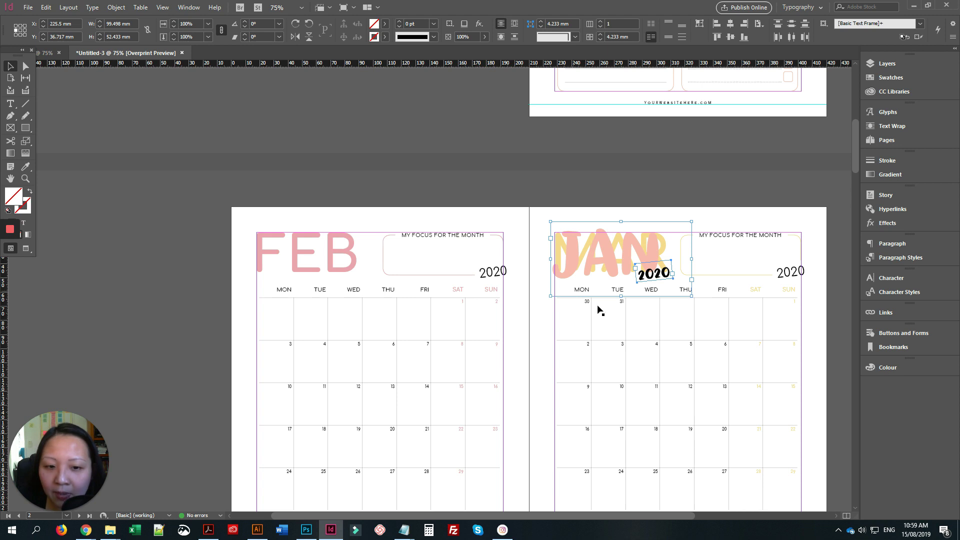
pyautogui.scroll(6, 664, 337)
pyautogui.scroll(1, 642, 155)
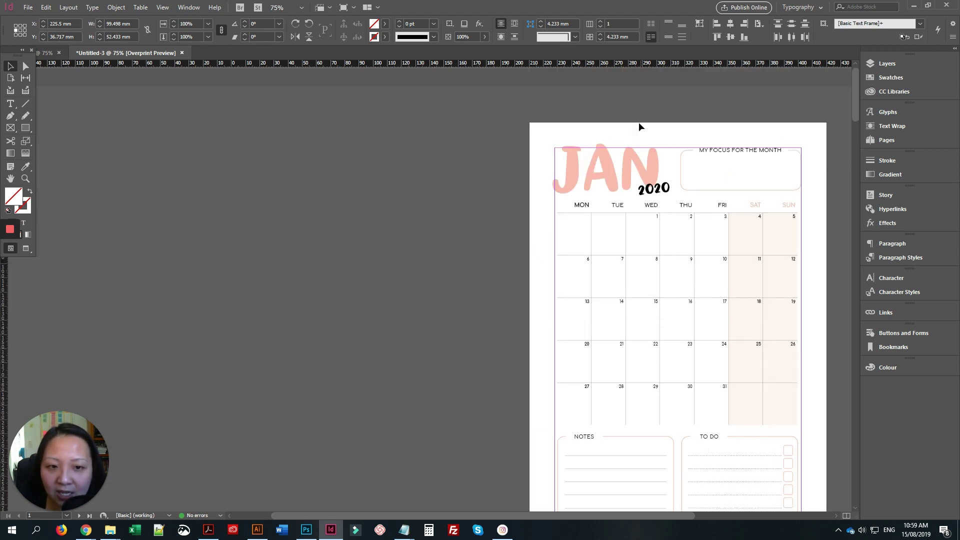
pyautogui.scroll(-4, 635, 273)
pyautogui.scroll(-1, 636, 273)
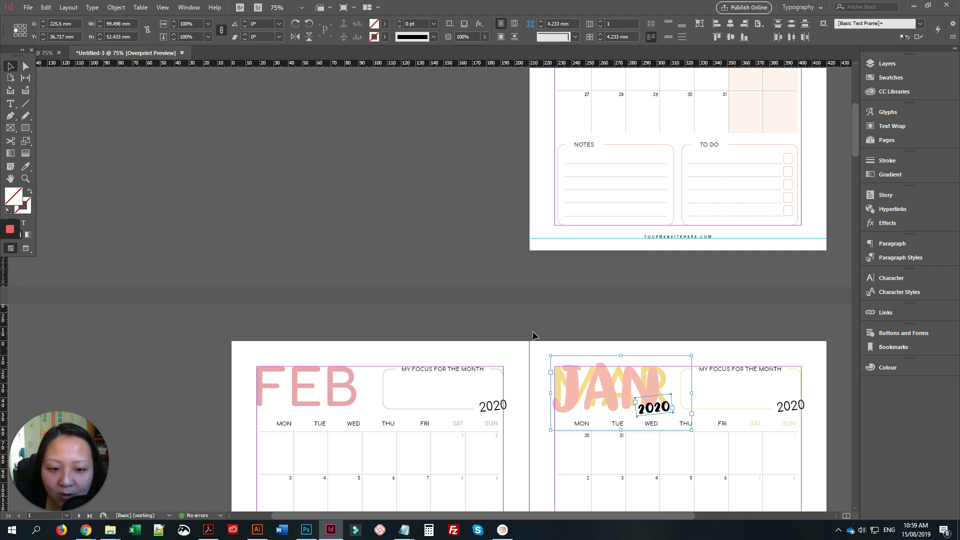
pyautogui.scroll(5, 550, 397)
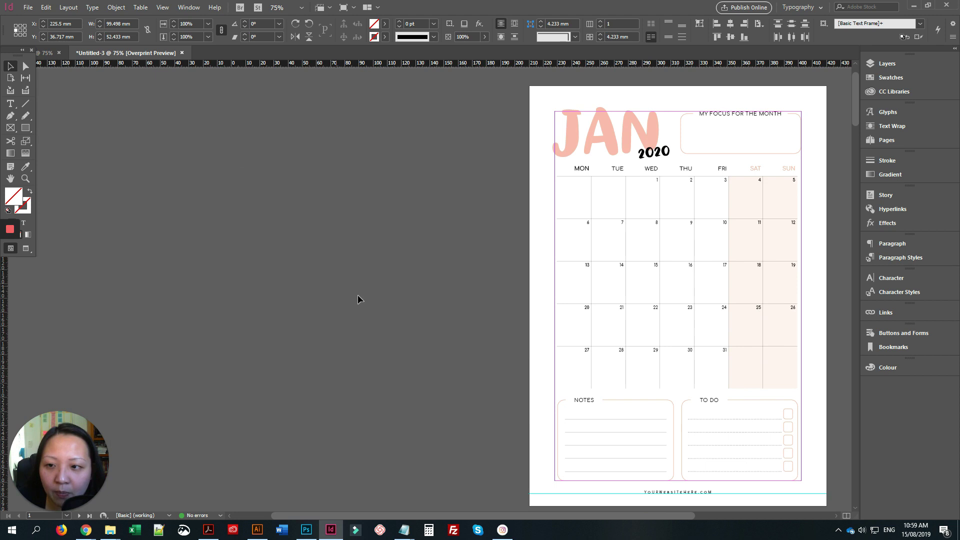
pyautogui.scroll(-5, 358, 299)
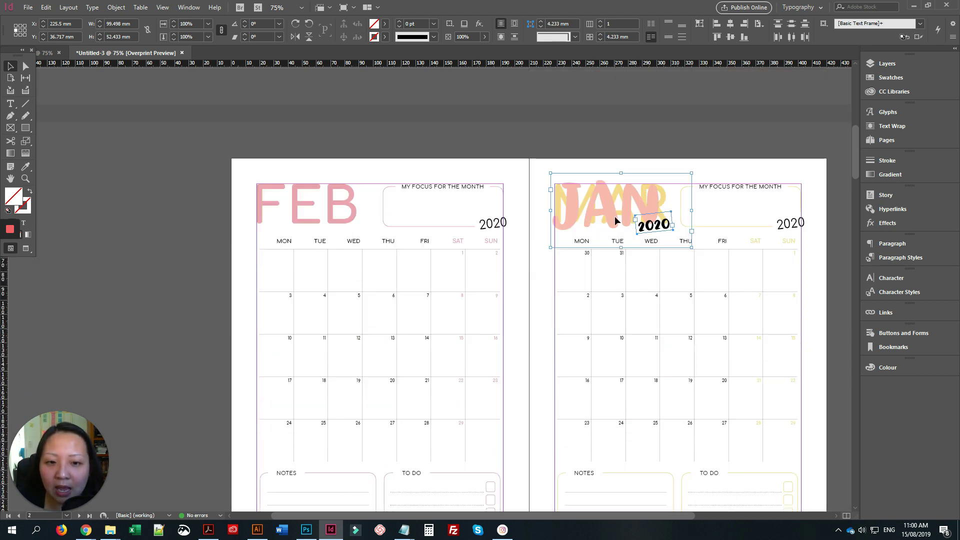
pyautogui.moveTo(614, 216); pyautogui.dragTo(314, 215)
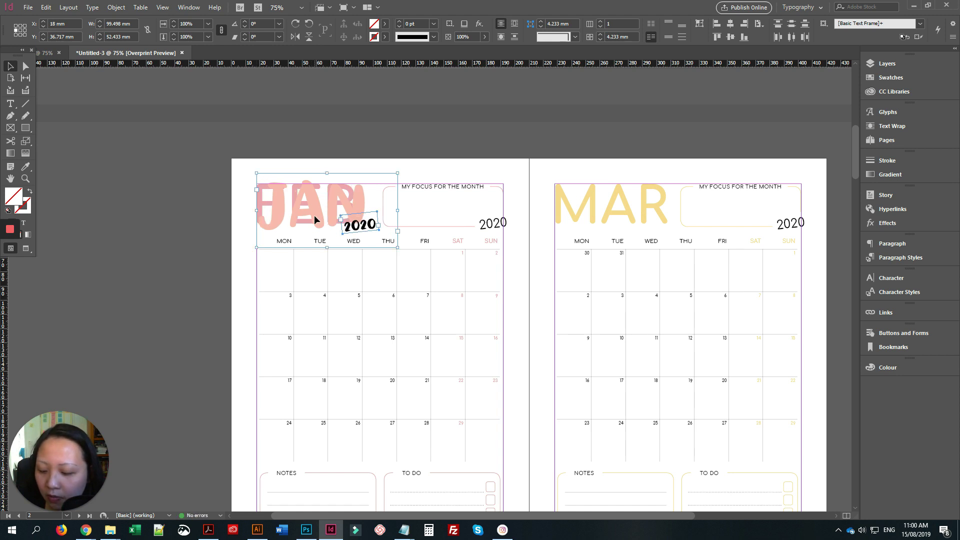
pyautogui.moveTo(315, 219); pyautogui.dragTo(155, 253)
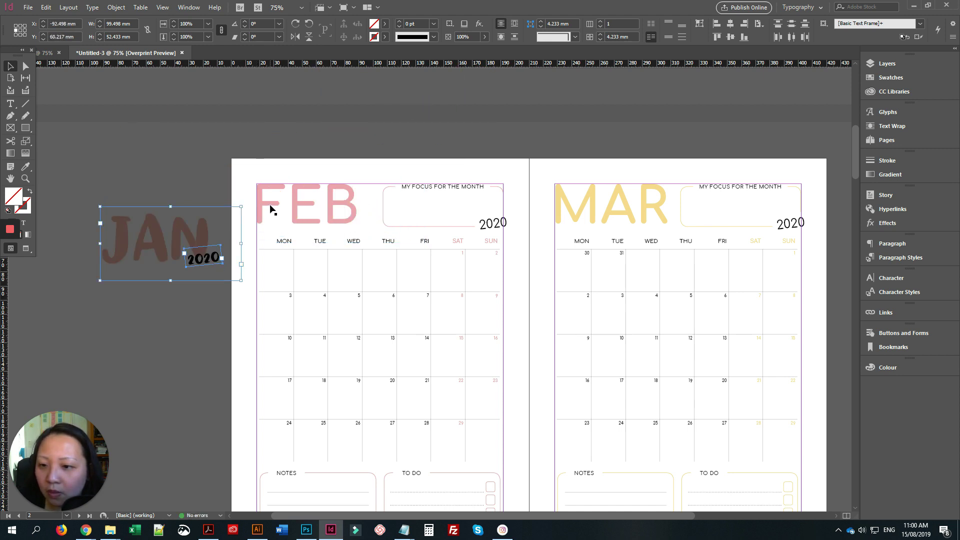
# Delete the old FEB title and nudge the JAN 2020 group into the top-left corner.
pyautogui.click(268, 206)
pyautogui.press('Delete')
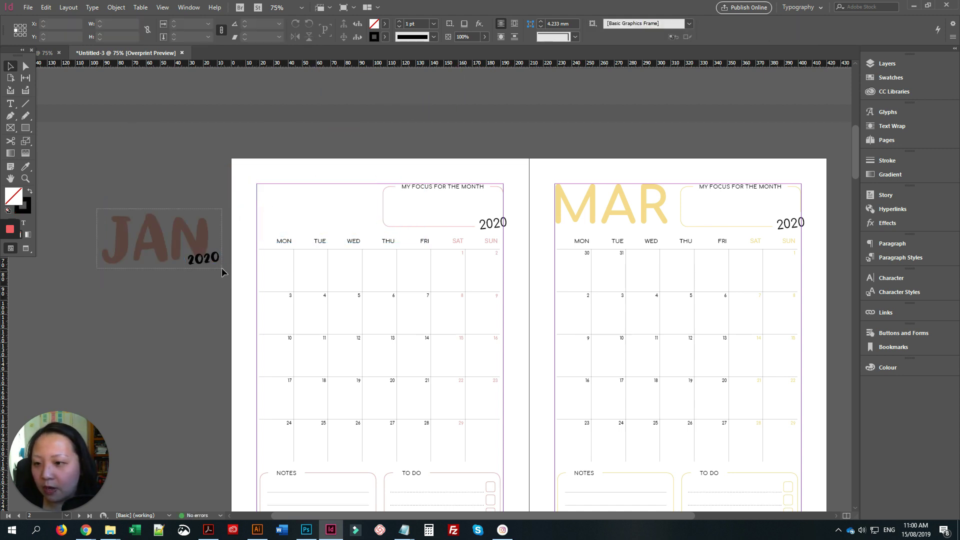
pyautogui.moveTo(221, 268); pyautogui.dragTo(307, 207)
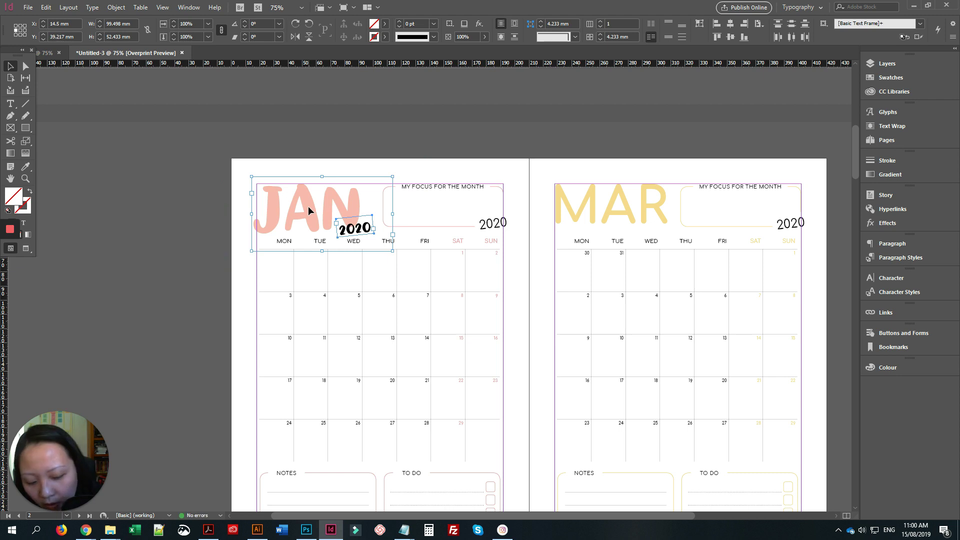
pyautogui.press('Right')
pyautogui.press('Right')
pyautogui.press('Right')
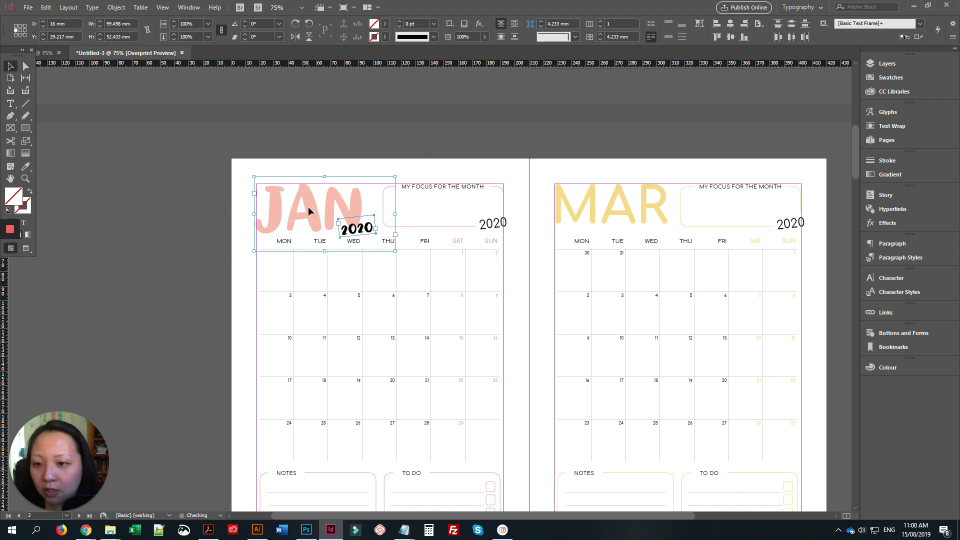
pyautogui.press('Up')
pyautogui.press('Up')
pyautogui.press('Up')
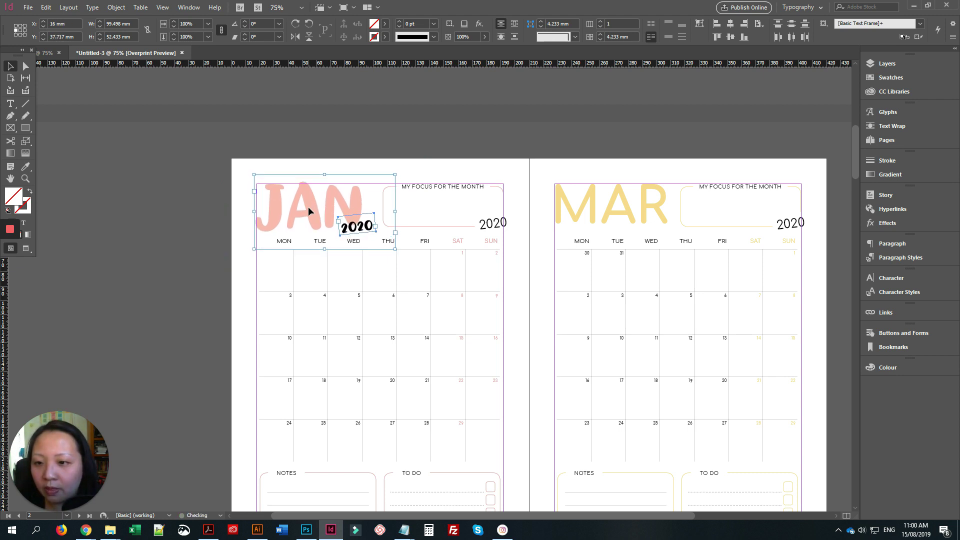
pyautogui.press('Right')
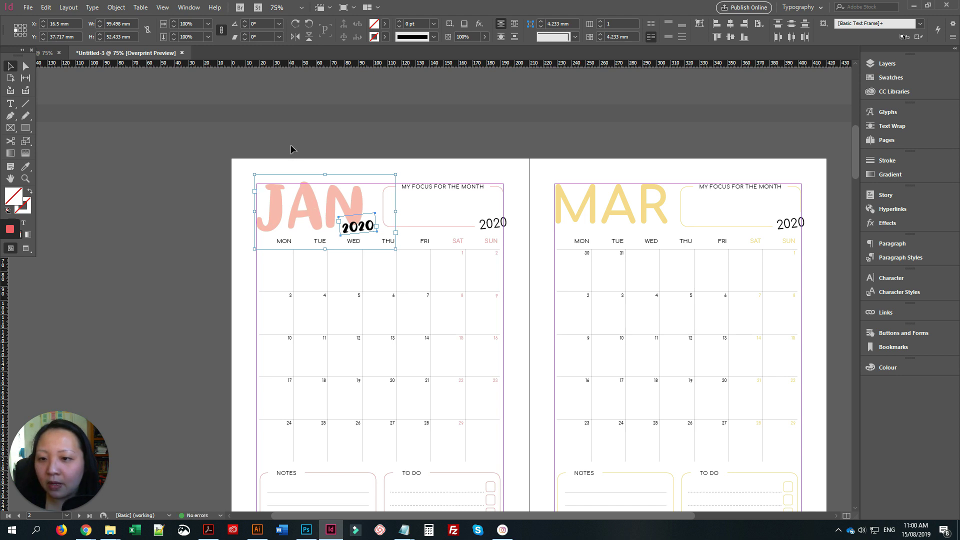
pyautogui.hotkey('ctrl', 'shift', 'a')
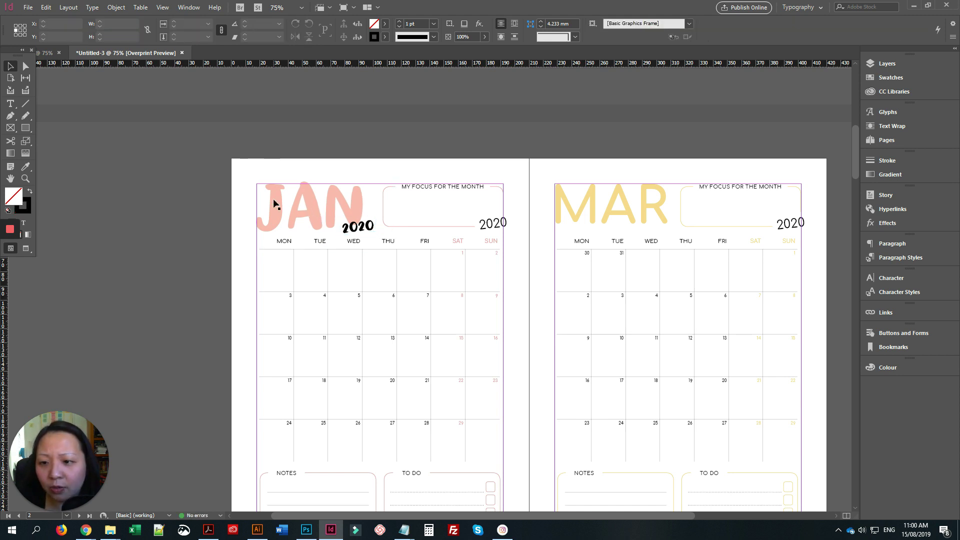
# Retype the copied JAN as FEB and narrow its frame to fit.
pyautogui.moveTo(267, 198); pyautogui.dragTo(363, 203)
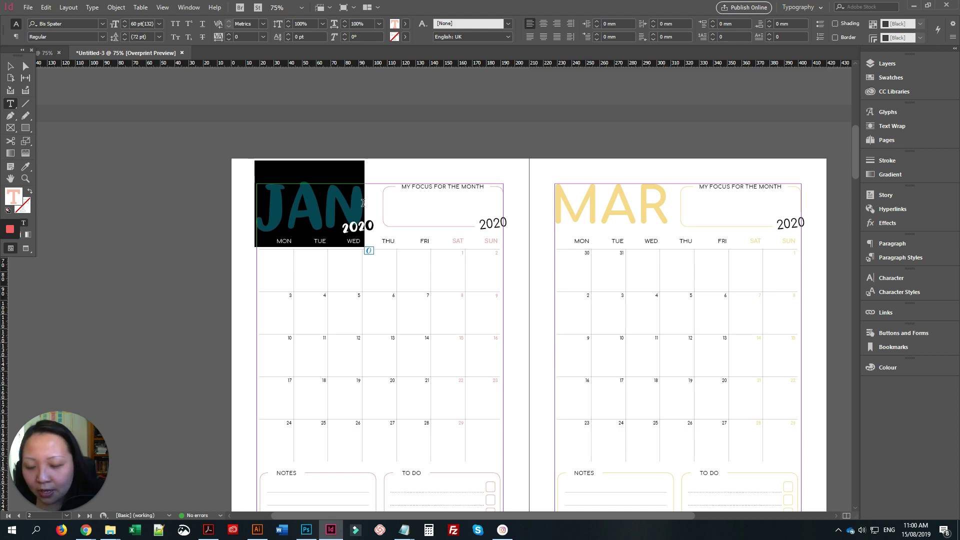
pyautogui.write('F')
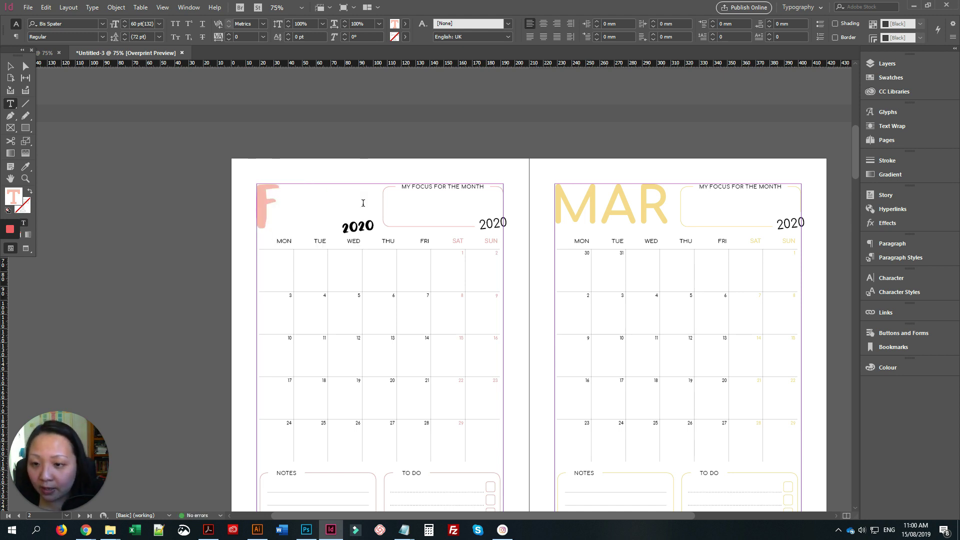
pyautogui.write('EB')
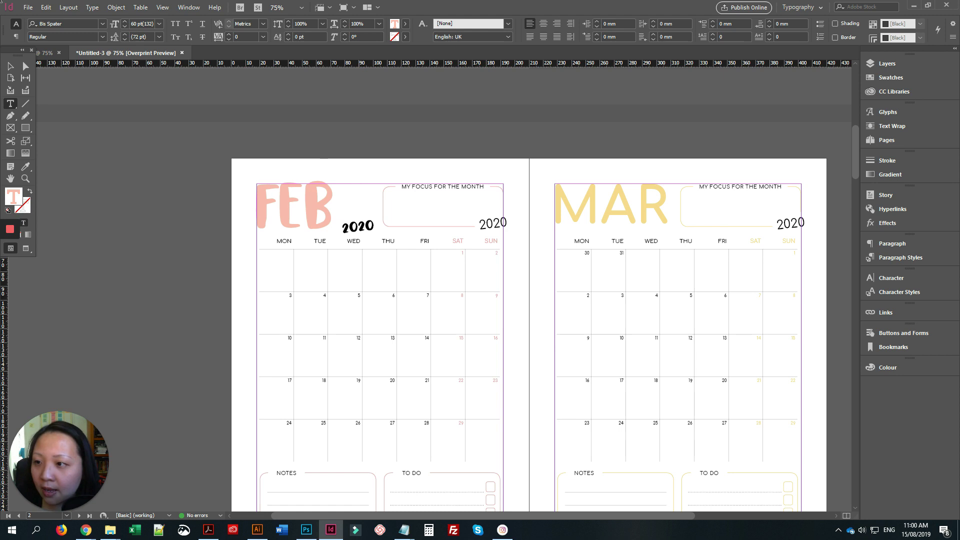
pyautogui.click(10, 67)
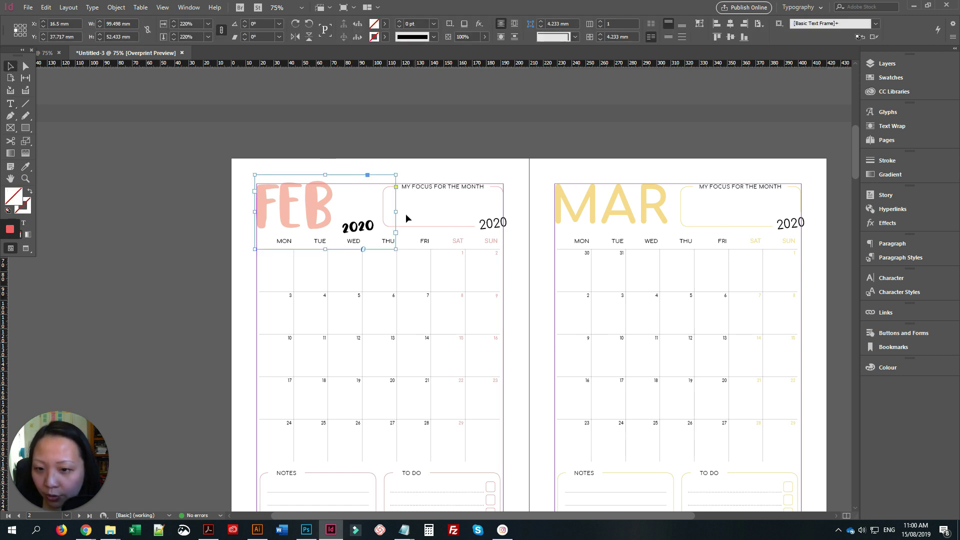
pyautogui.moveTo(396, 212); pyautogui.dragTo(243, 202)
pyautogui.click(364, 231)
# Colour the FEB text with the pink swatch.
pyautogui.click(321, 200)
pyautogui.doubleClick(321, 200)
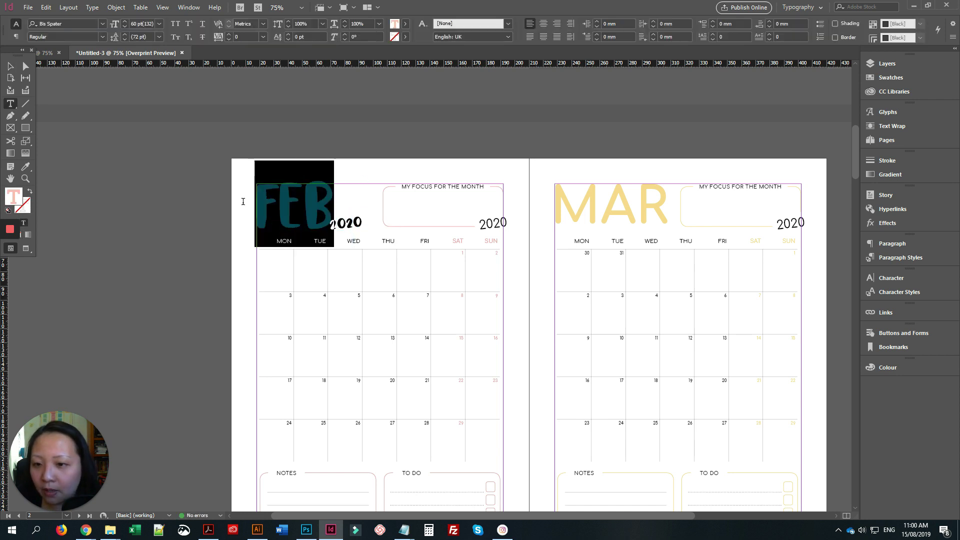
pyautogui.click(405, 24)
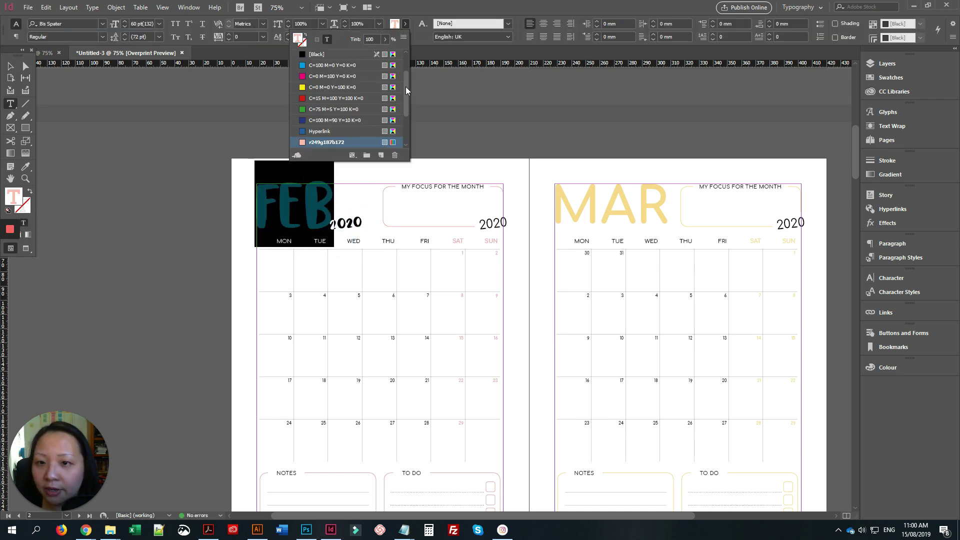
pyautogui.click(316, 98)
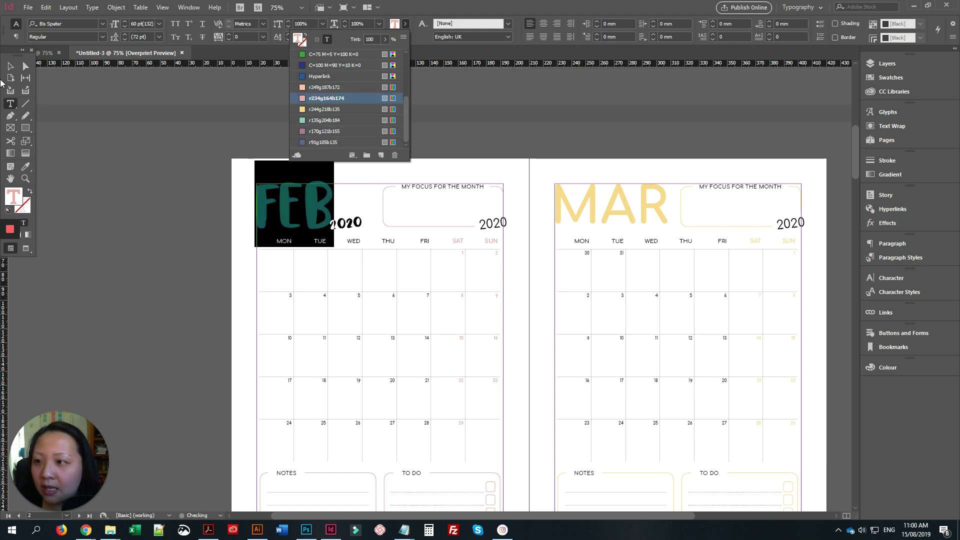
pyautogui.press('Escape')
pyautogui.click(152, 187)
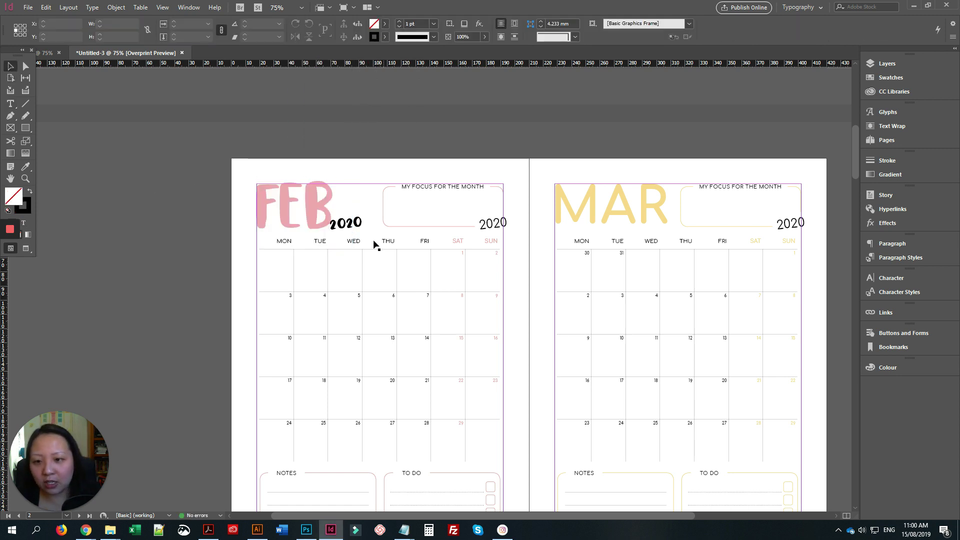
# Move the brush 2020 closer to FEB and delete the old plain 2020.
pyautogui.moveTo(351, 225); pyautogui.dragTo(345, 225)
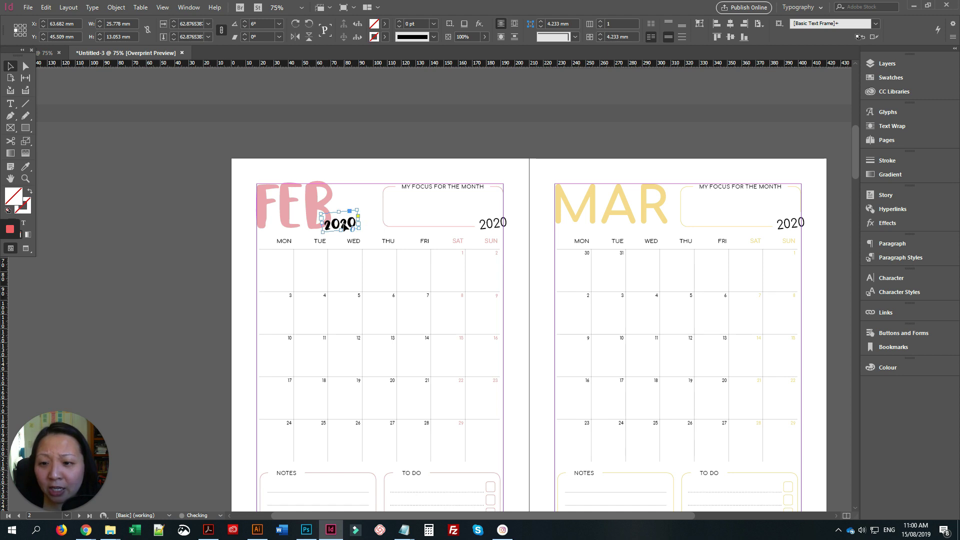
pyautogui.click(493, 221)
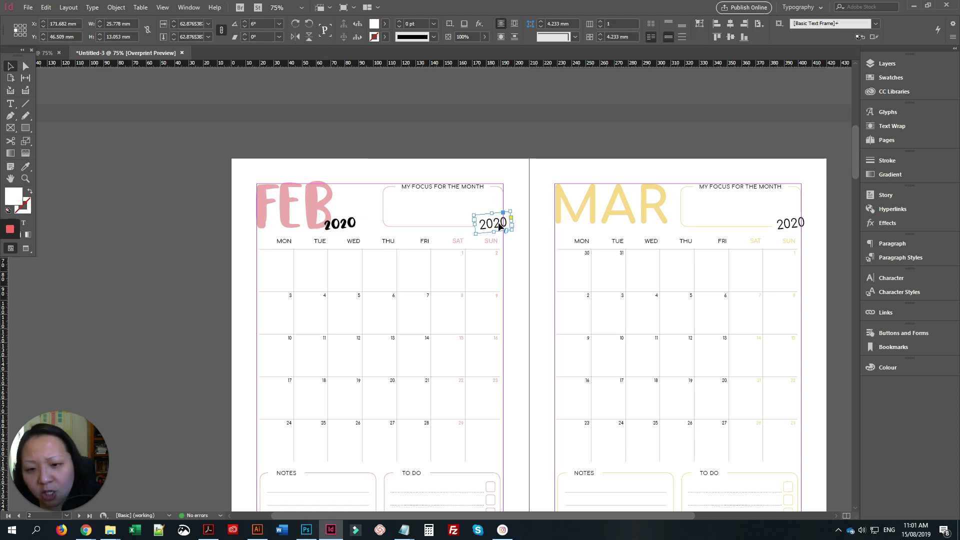
pyautogui.press('Delete')
# Fill the FEB SAT and SUN column cells with pink r234g164b174 at a 10% tint.
pyautogui.scroll(-3, 461, 140)
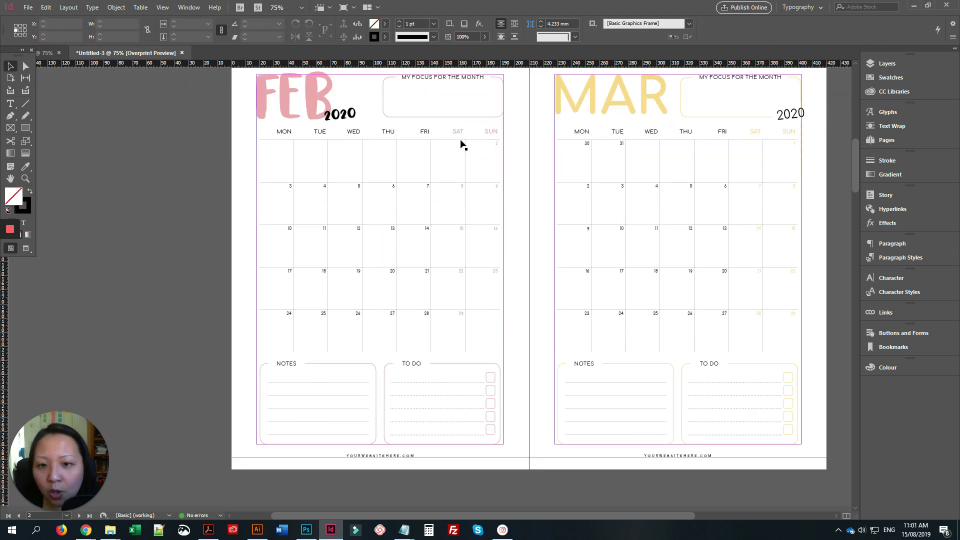
pyautogui.click(452, 152)
pyautogui.moveTo(451, 153); pyautogui.dragTo(488, 320)
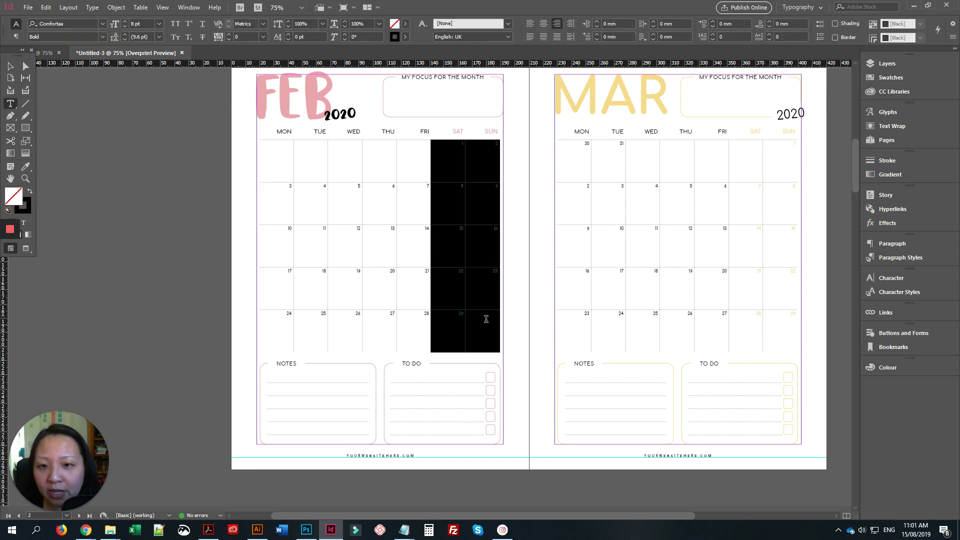
pyautogui.click(361, 24)
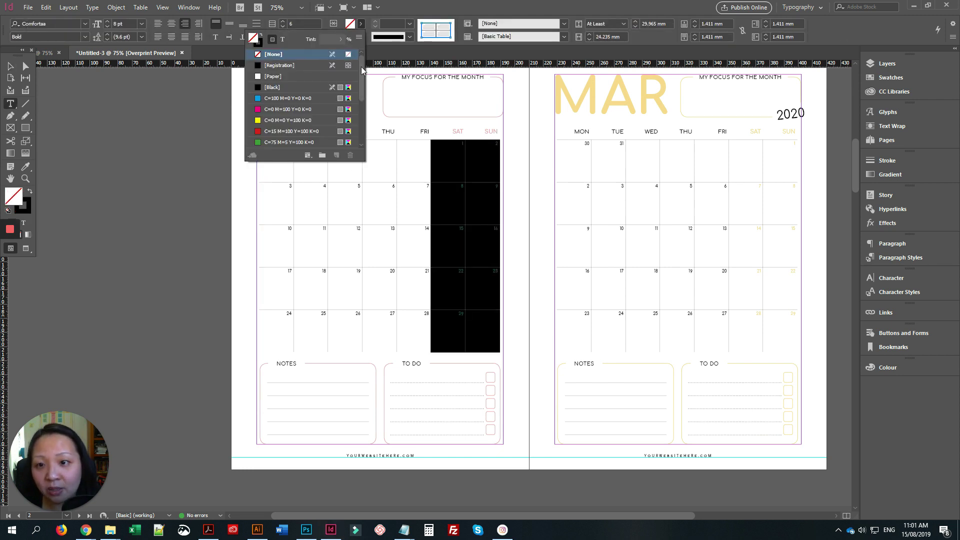
pyautogui.moveTo(361, 67); pyautogui.dragTo(358, 133)
pyautogui.click(281, 98)
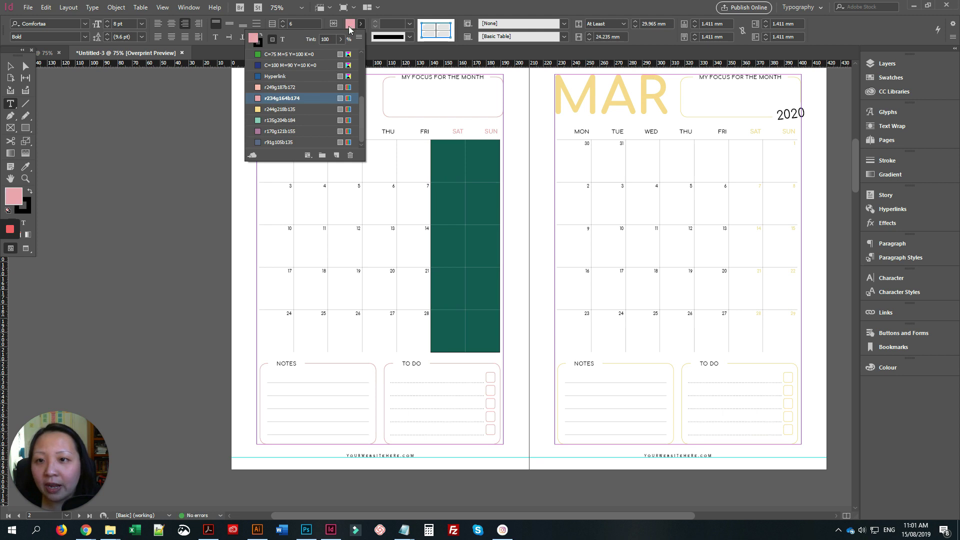
pyautogui.doubleClick(330, 39)
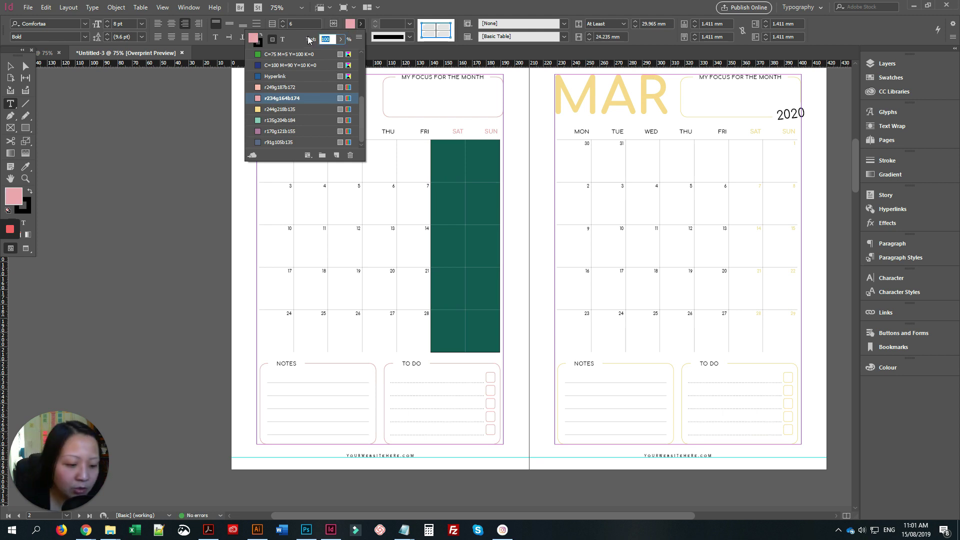
pyautogui.write('10')
pyautogui.press('Return')
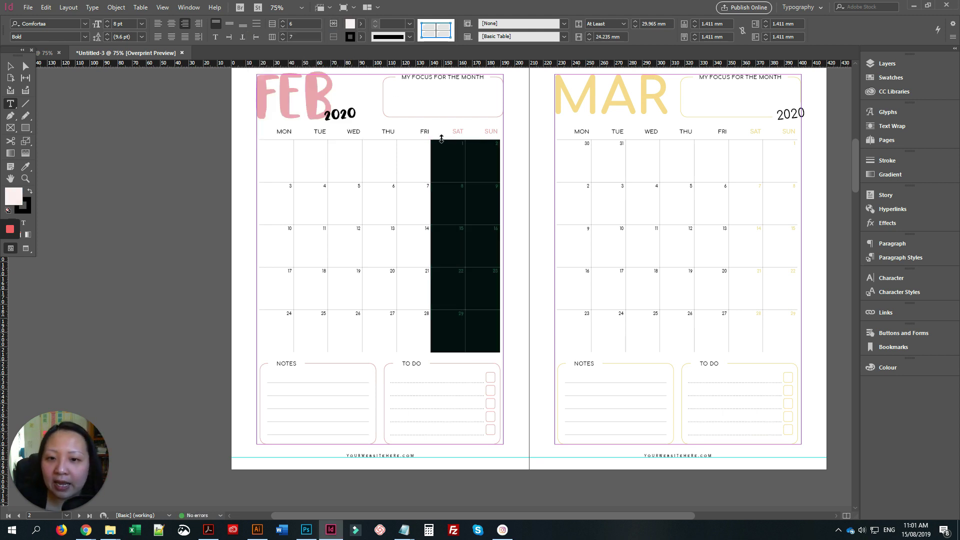
# Set the selected weekend date text fill to [Black] and return to the Selection tool.
pyautogui.click(360, 23)
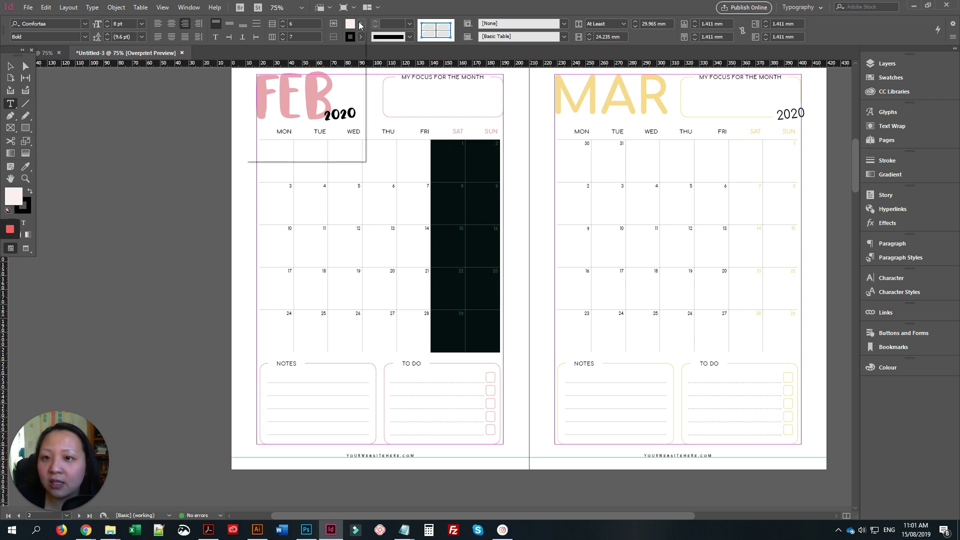
pyautogui.click(283, 40)
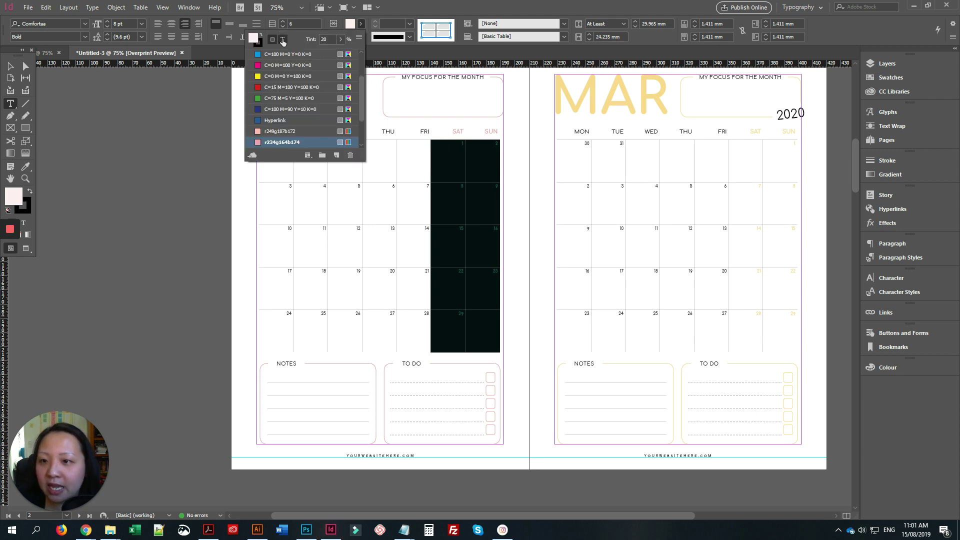
pyautogui.click(362, 60)
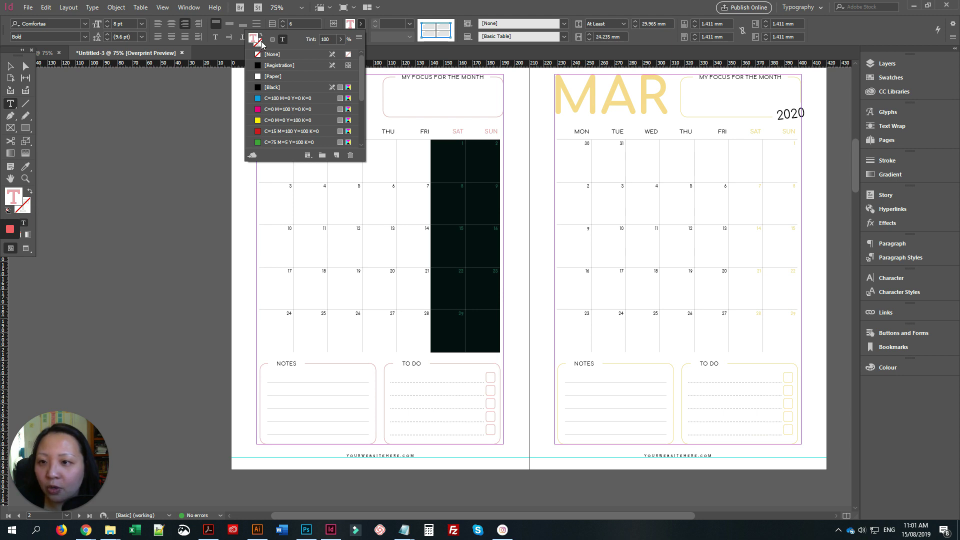
pyautogui.click(260, 43)
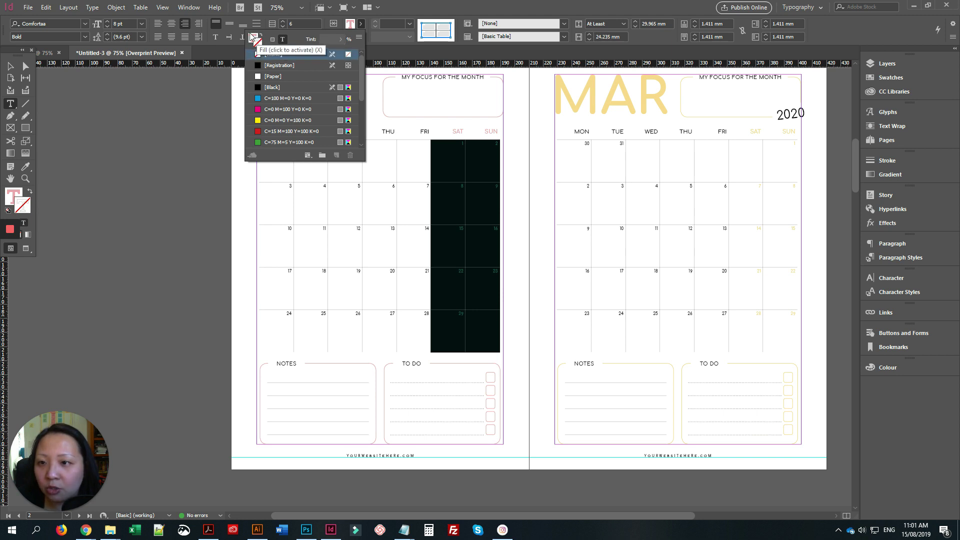
pyautogui.click(253, 39)
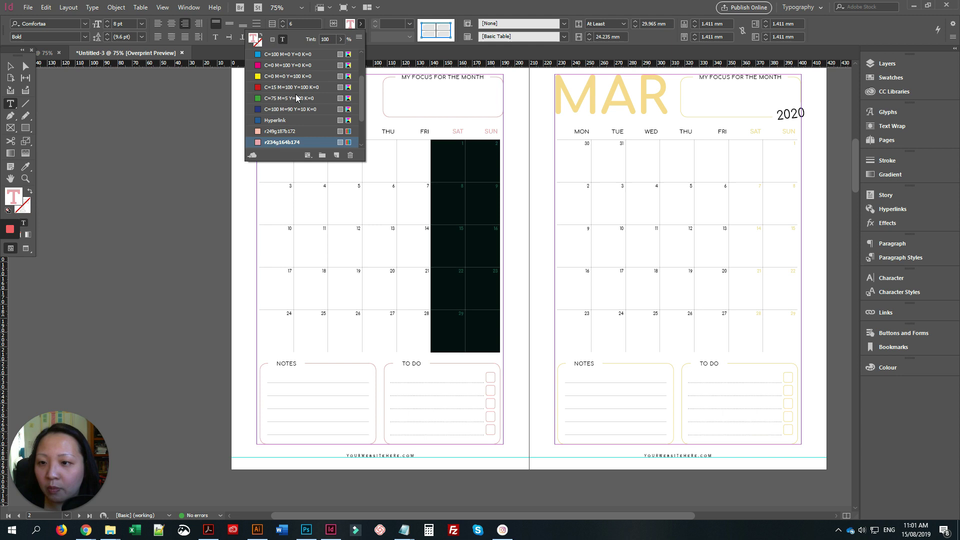
pyautogui.moveTo(363, 114); pyautogui.dragTo(365, 59)
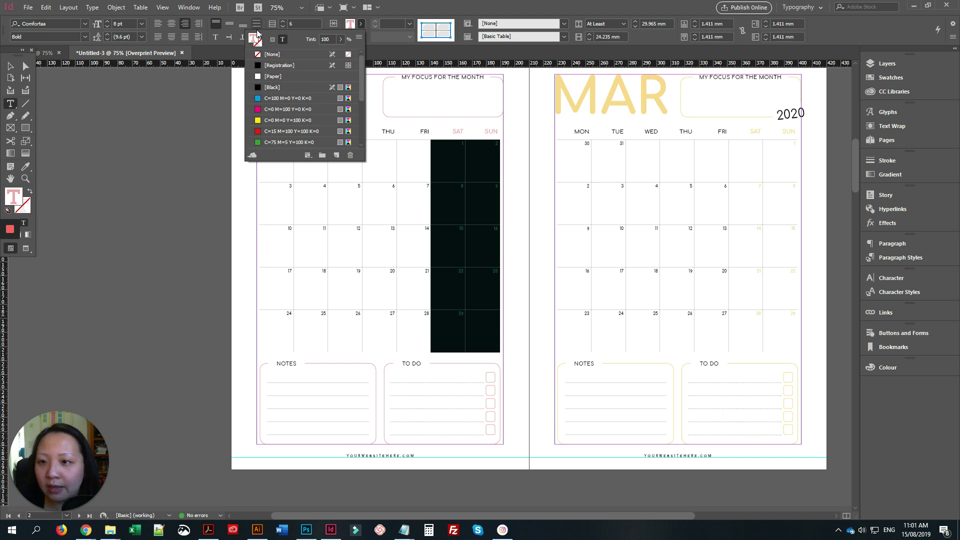
pyautogui.click(272, 87)
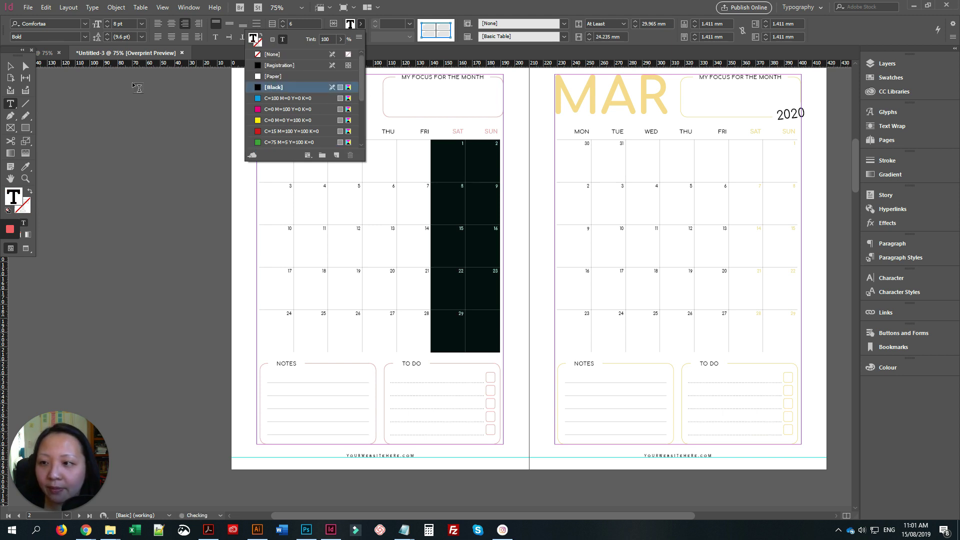
pyautogui.click(12, 69)
pyautogui.scroll(3, 580, 370)
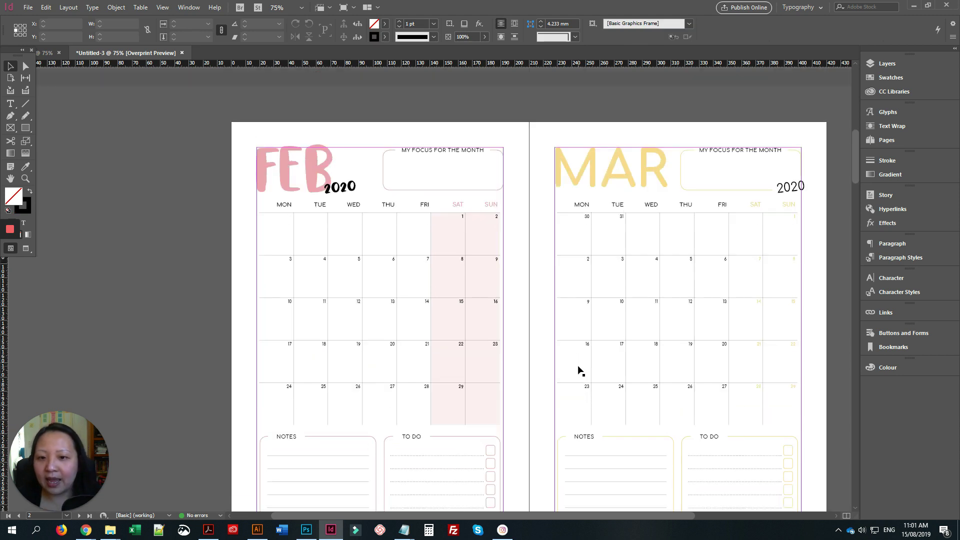
pyautogui.scroll(3, 580, 370)
pyautogui.scroll(-6, 581, 360)
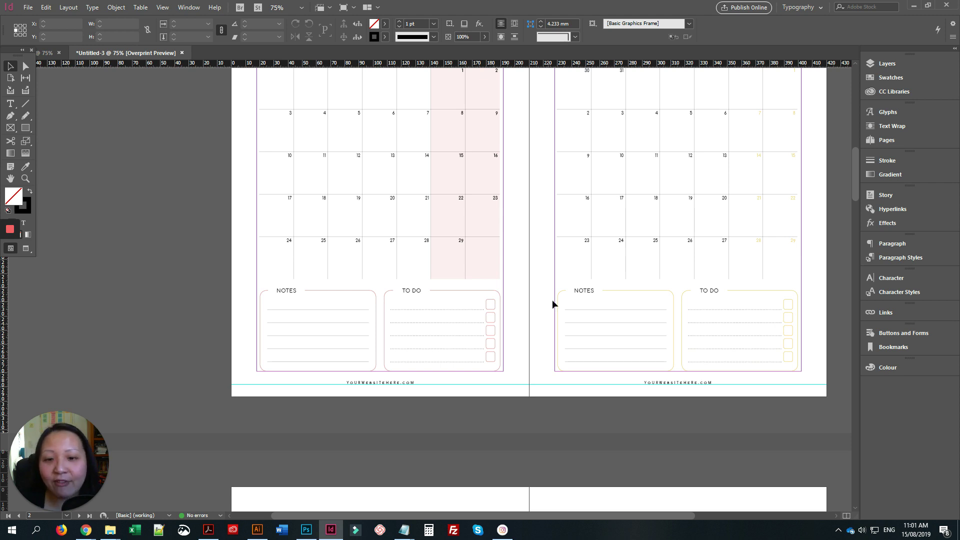
pyautogui.scroll(10, 553, 302)
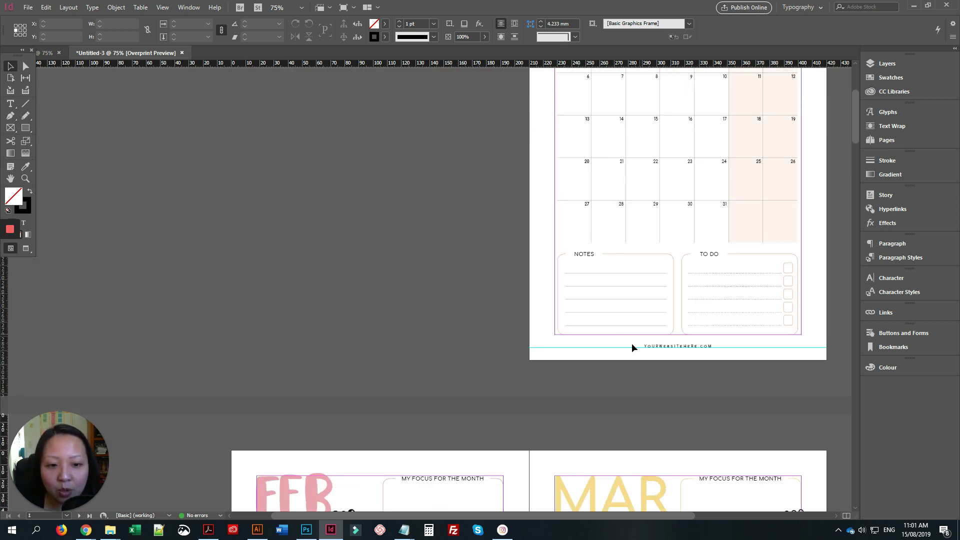
pyautogui.scroll(3, 795, 280)
pyautogui.scroll(-3, 780, 243)
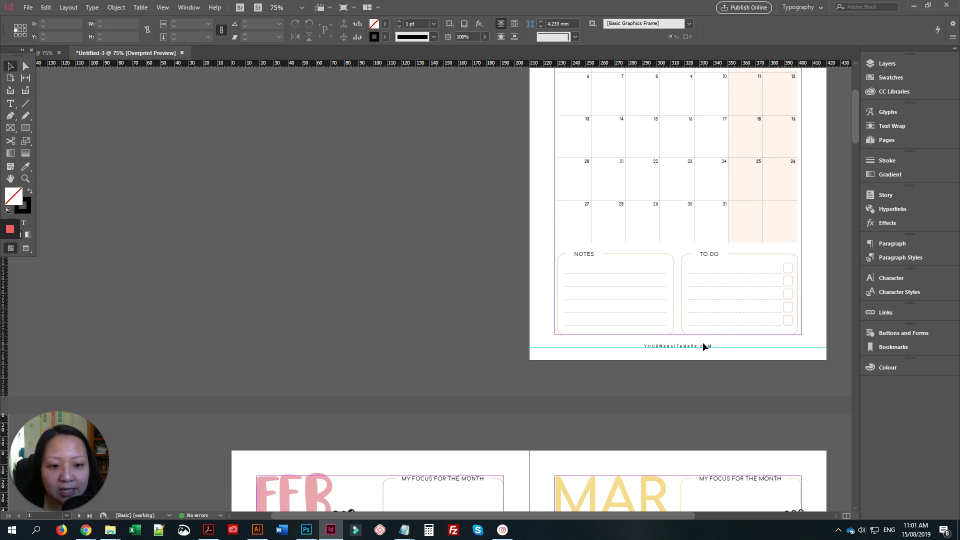
# Bring up the Pages panel and open the A-Master spread for editing.
pyautogui.click(887, 141)
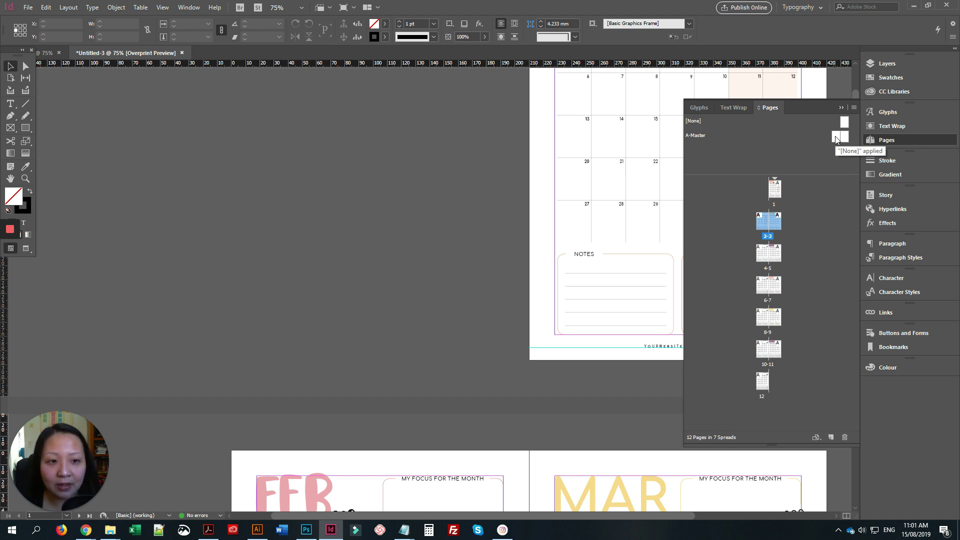
pyautogui.click(645, 345)
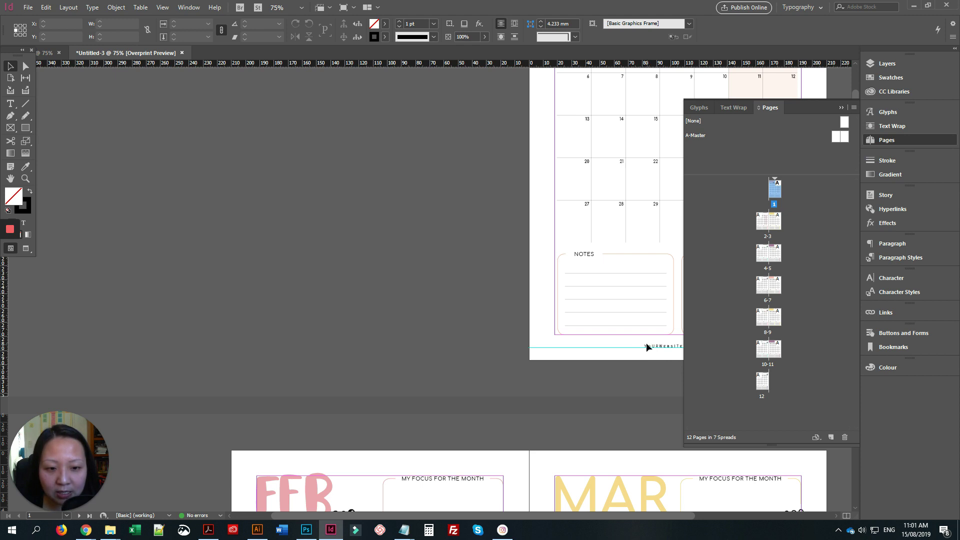
pyautogui.doubleClick(836, 138)
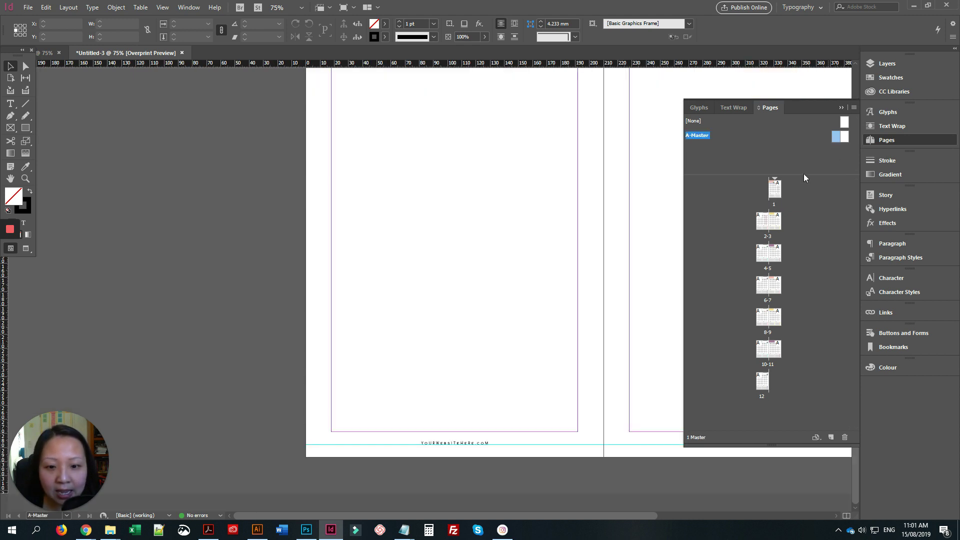
# Replace the left footer text with the designer's website address and set it to 9 pt.
pyautogui.doubleClick(440, 443)
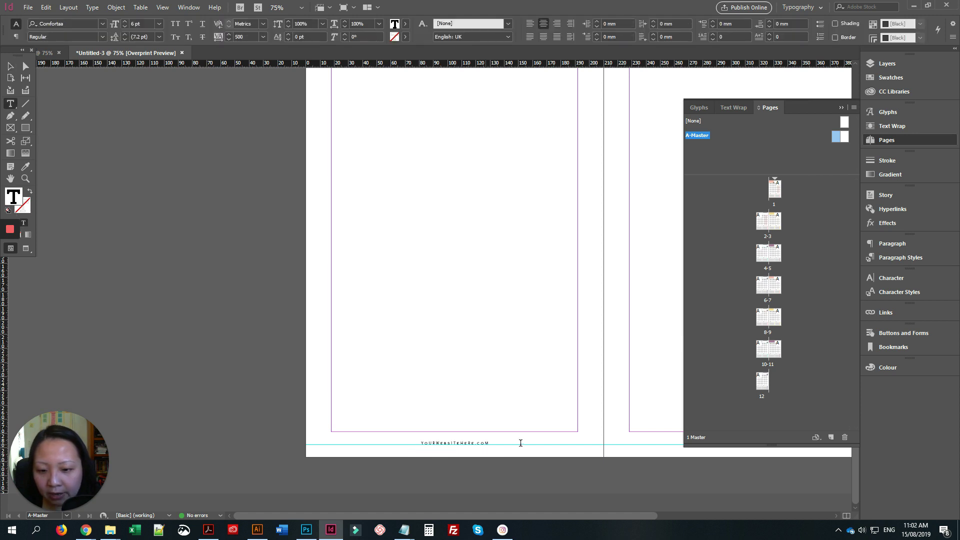
pyautogui.moveTo(521, 443); pyautogui.dragTo(459, 443)
pyautogui.tripleClick(461, 442)
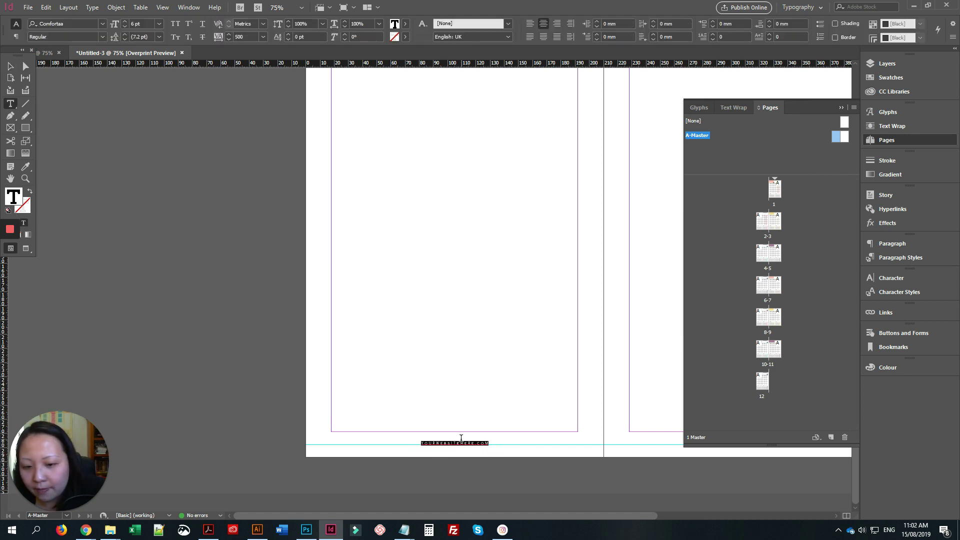
pyautogui.write('janice')
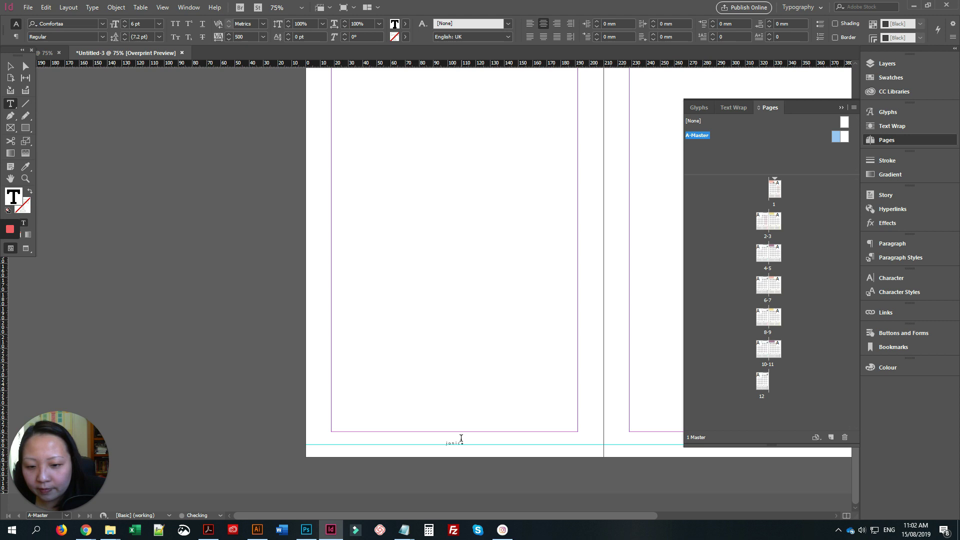
pyautogui.write('design')
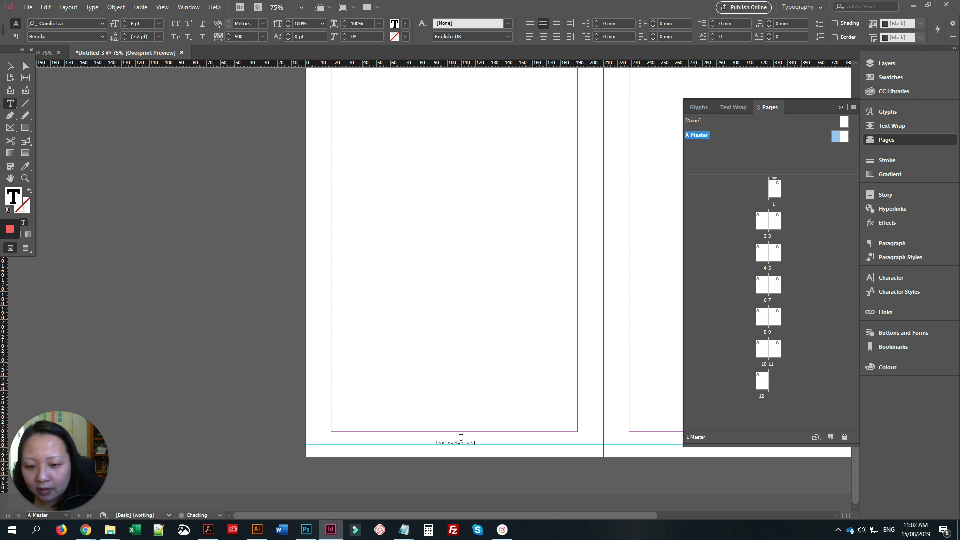
pyautogui.write('s.co')
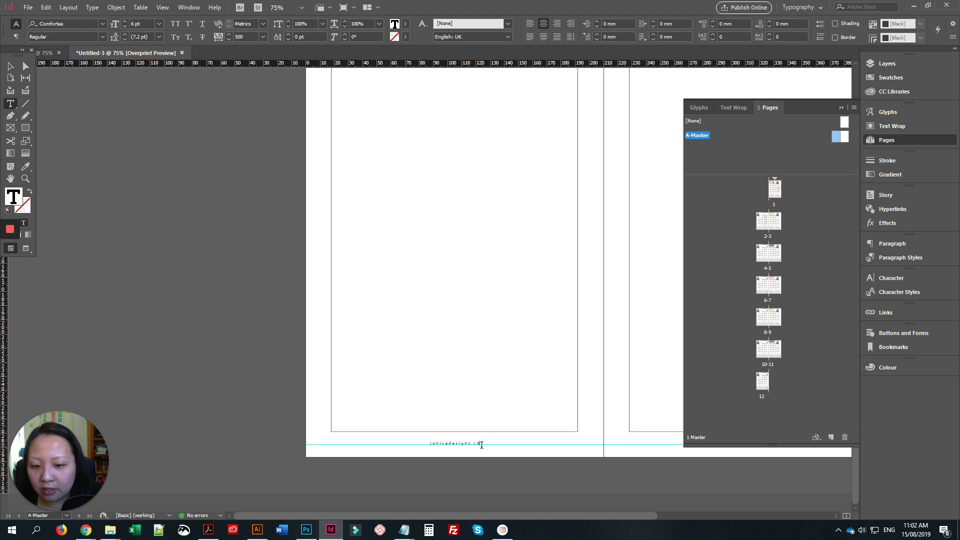
pyautogui.moveTo(482, 444); pyautogui.dragTo(426, 444)
pyautogui.click(159, 23)
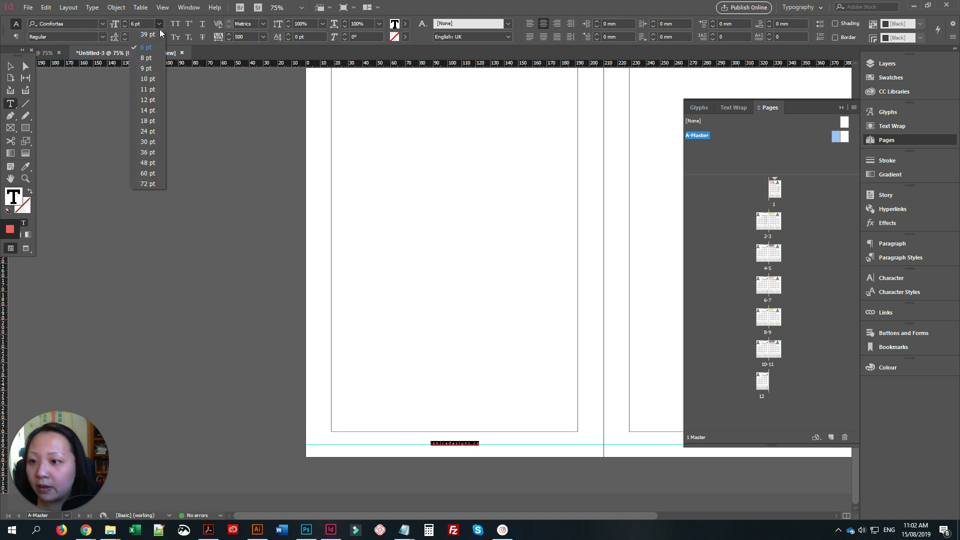
pyautogui.click(146, 68)
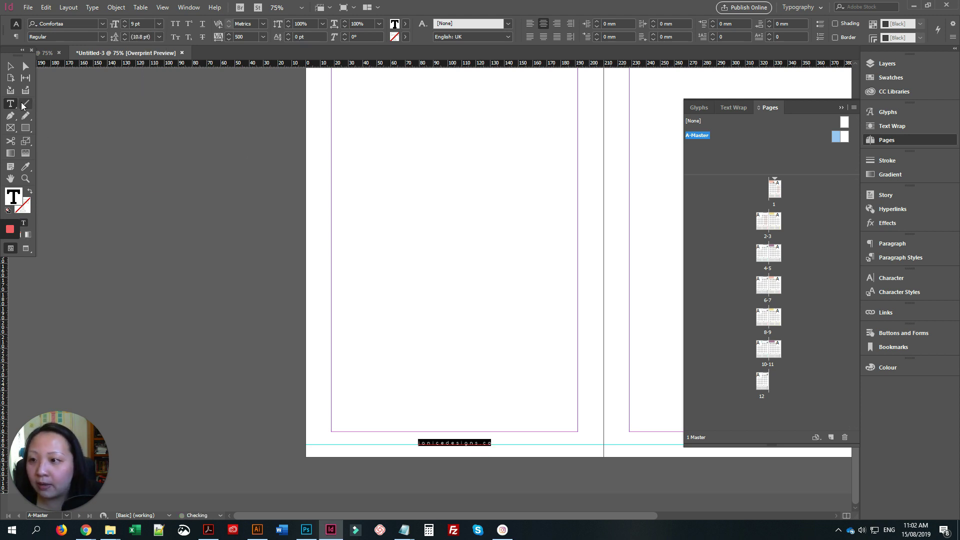
# Collapse the Pages panel, reselect the new footer frame and check the alignment reference options.
pyautogui.click(10, 66)
pyautogui.click(167, 226)
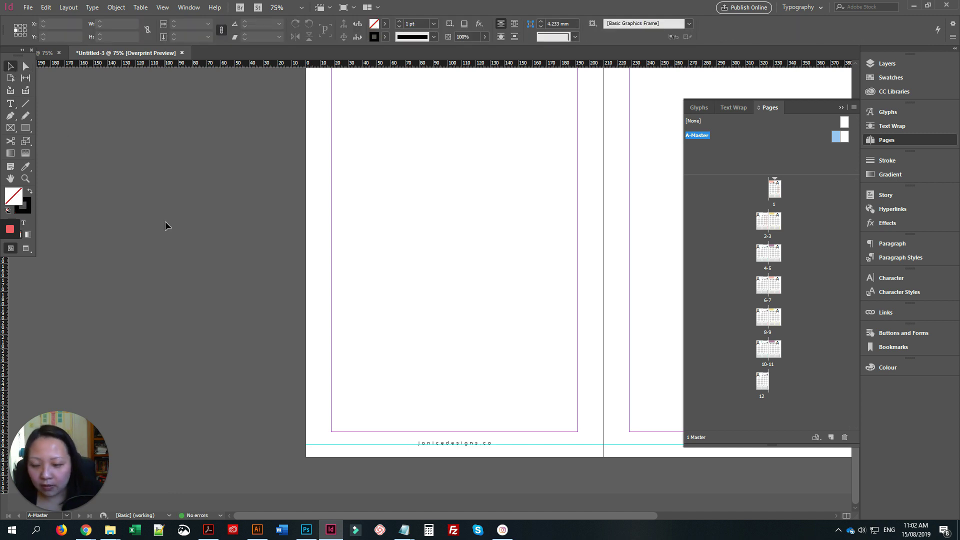
pyautogui.moveTo(15, 239)
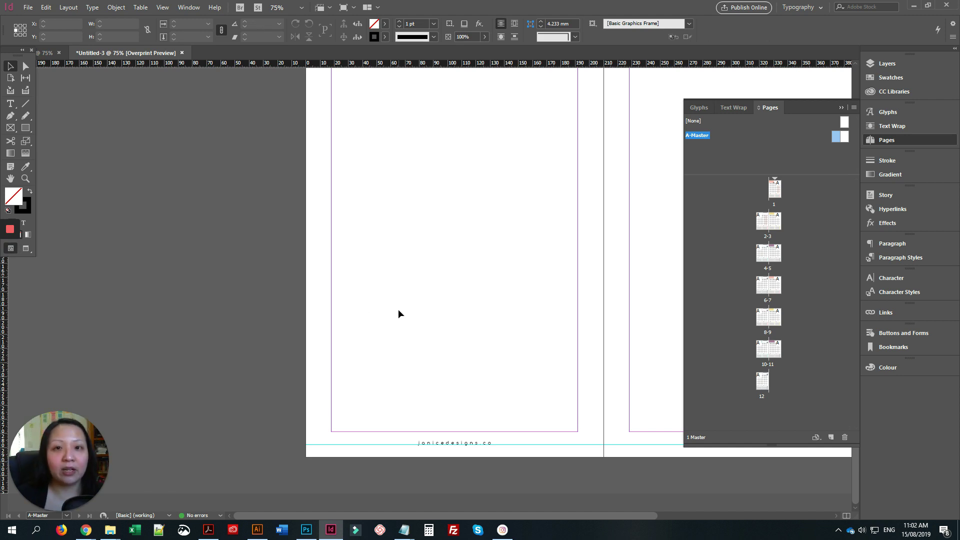
pyautogui.click(841, 107)
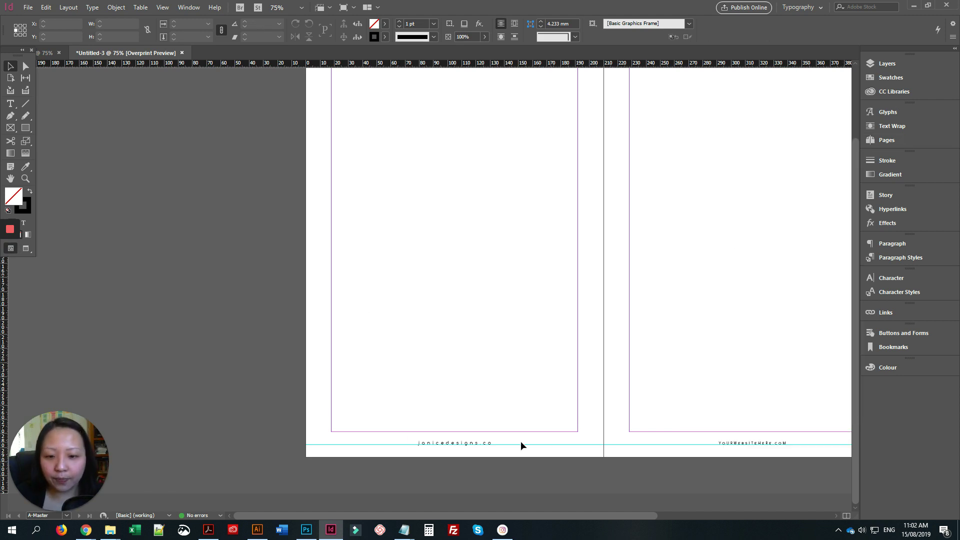
pyautogui.click(490, 443)
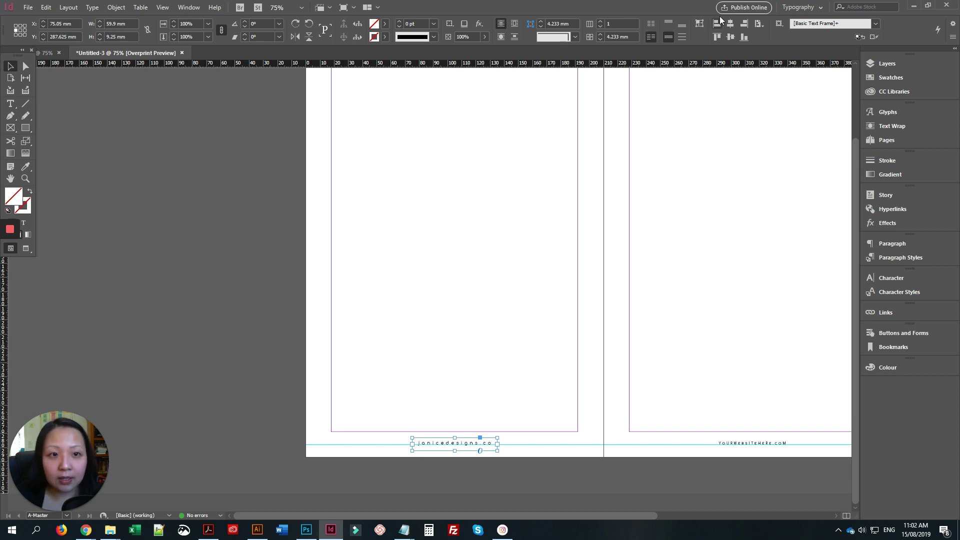
pyautogui.click(471, 490)
pyautogui.click(454, 443)
pyautogui.click(759, 24)
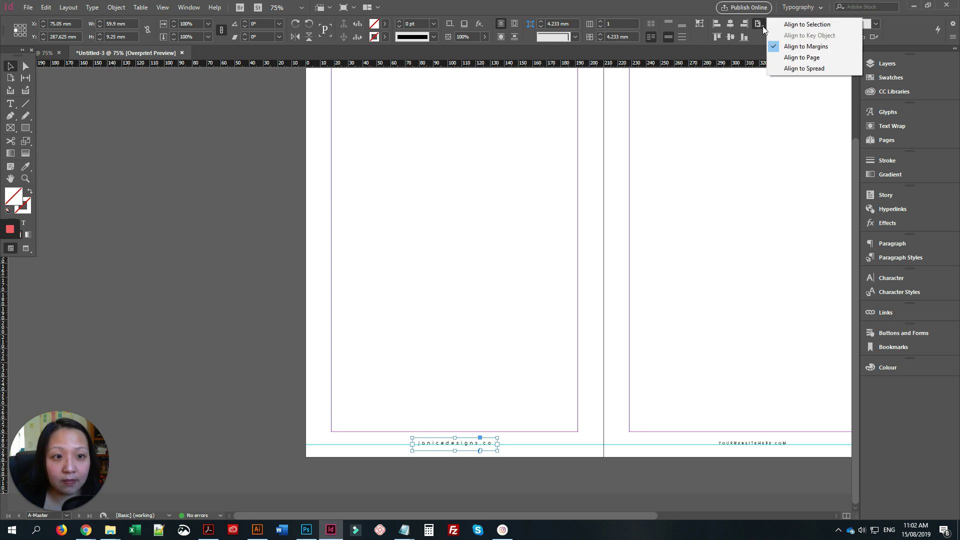
pyautogui.click(540, 334)
pyautogui.click(477, 445)
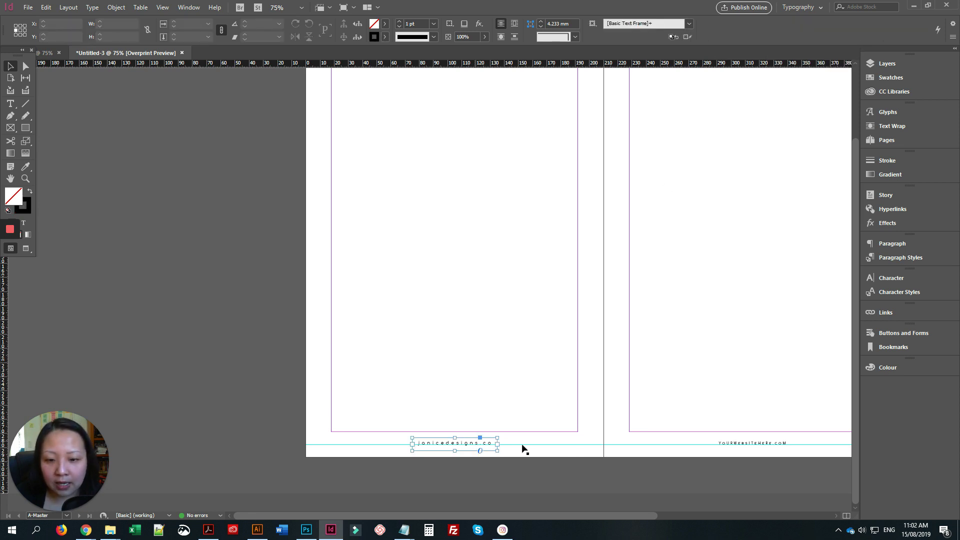
# Delete the right page's placeholder footer and place a copy of the new footer there.
pyautogui.click(722, 444)
pyautogui.press('Delete')
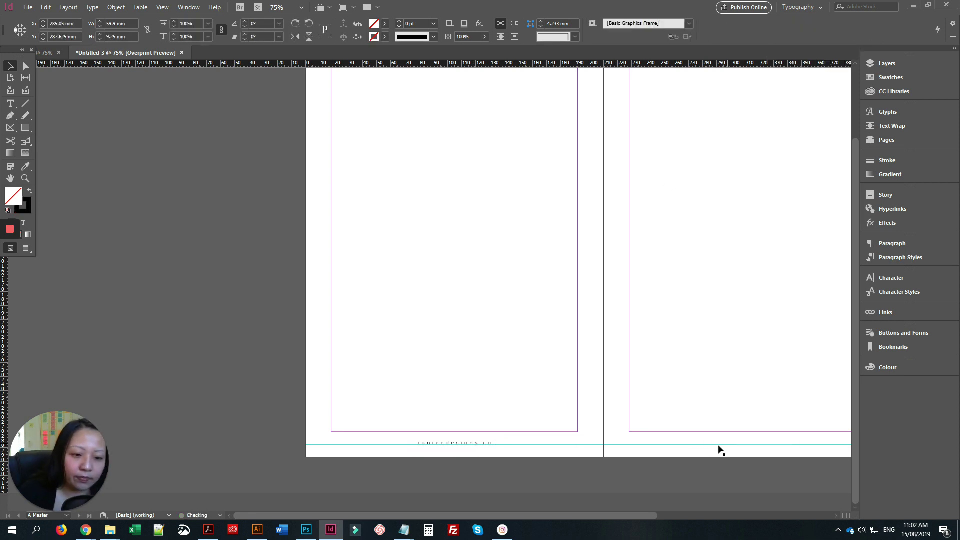
pyautogui.click(474, 443)
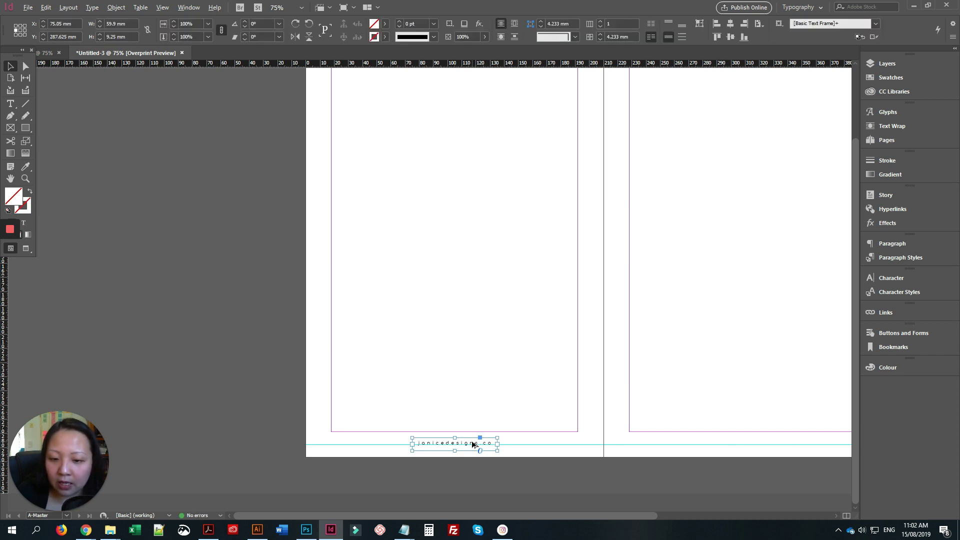
pyautogui.moveTo(474, 444); pyautogui.dragTo(764, 444)
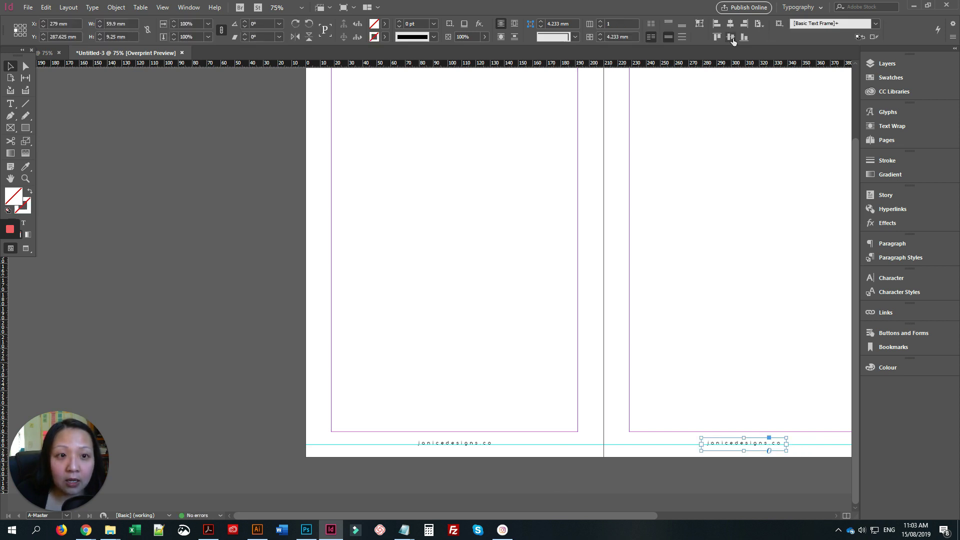
pyautogui.click(738, 269)
pyautogui.hscroll(2, 673, 326)
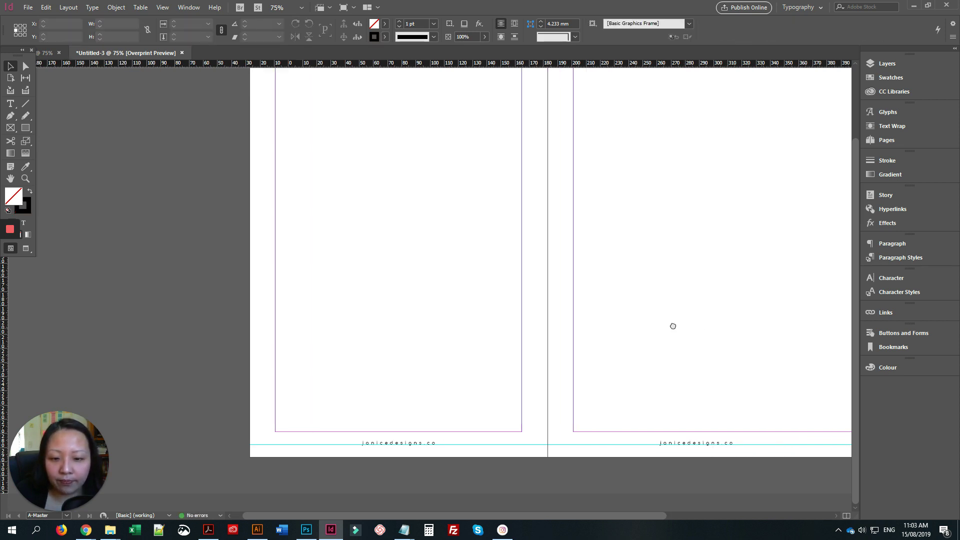
pyautogui.hscroll(3, 673, 326)
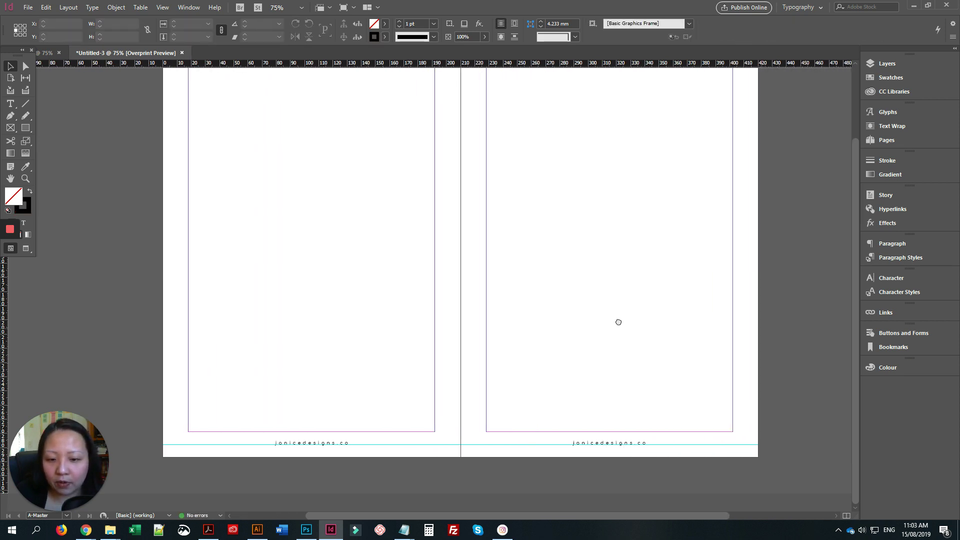
pyautogui.click(881, 142)
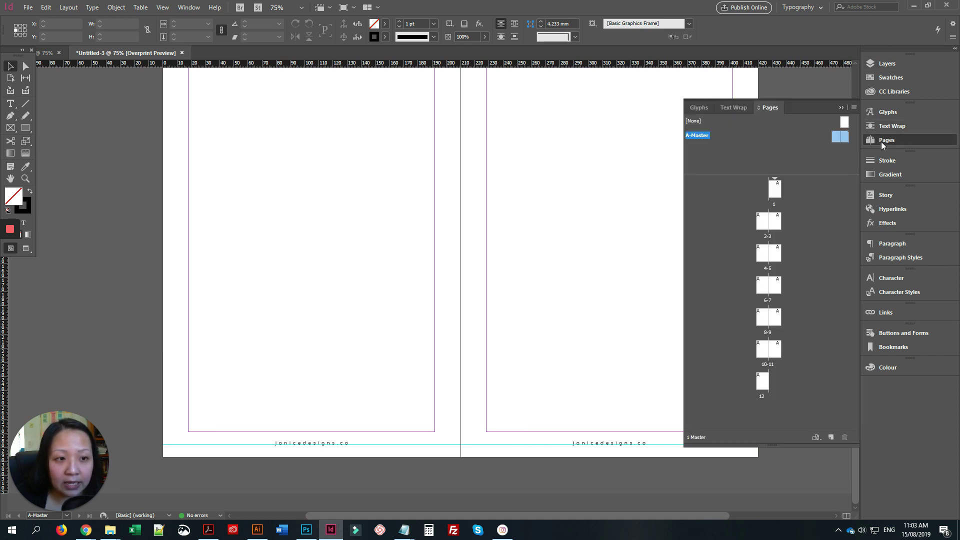
pyautogui.doubleClick(775, 190)
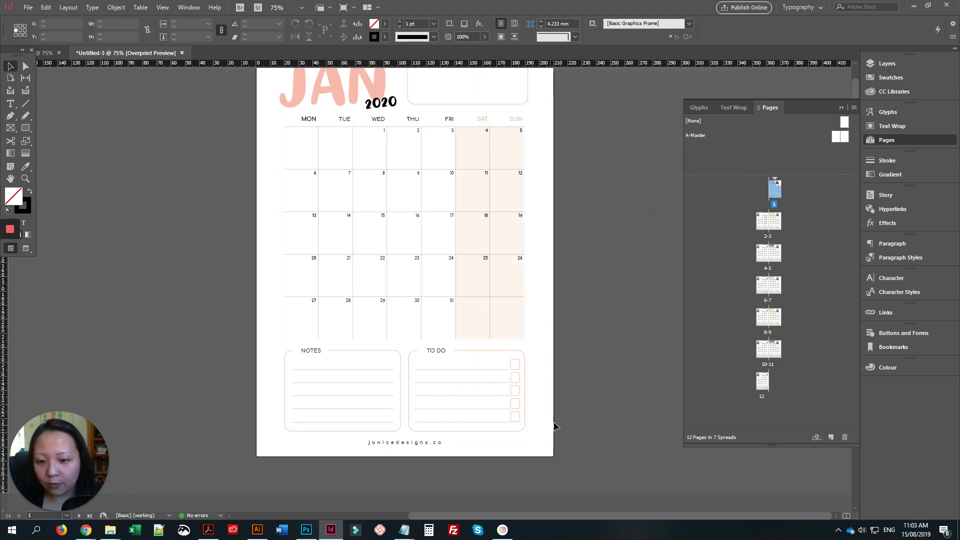
pyautogui.scroll(2, 562, 420)
pyautogui.scroll(-3, 562, 419)
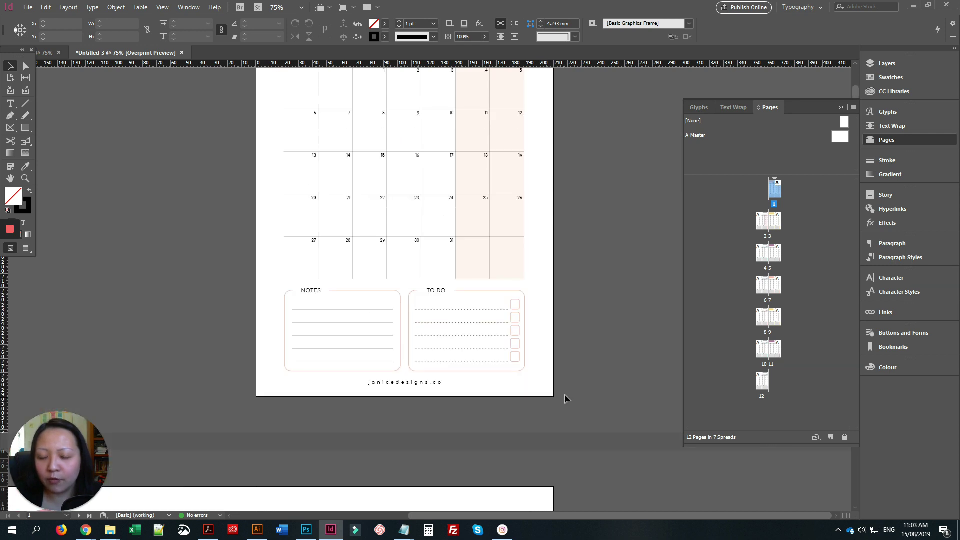
pyautogui.scroll(-2, 547, 375)
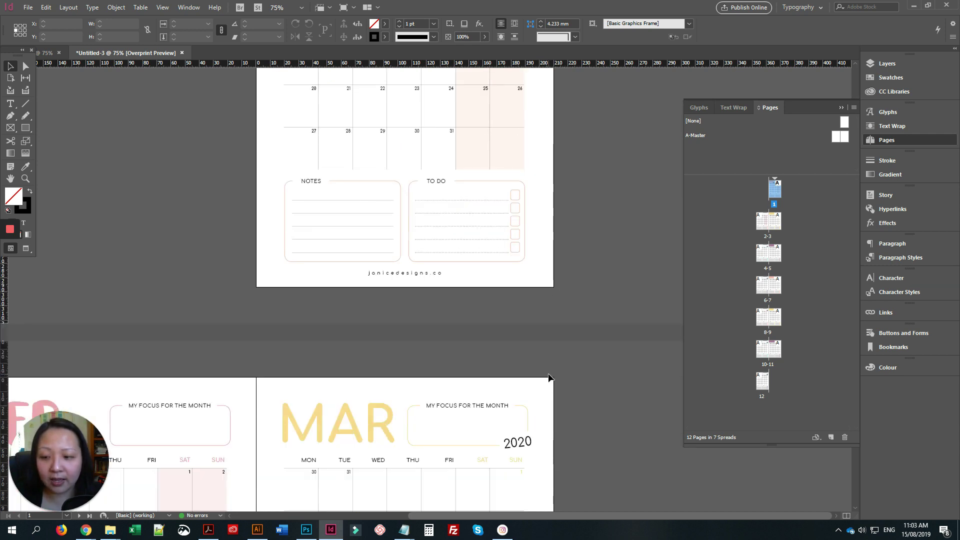
pyautogui.scroll(2, 480, 375)
pyautogui.scroll(-2, 565, 371)
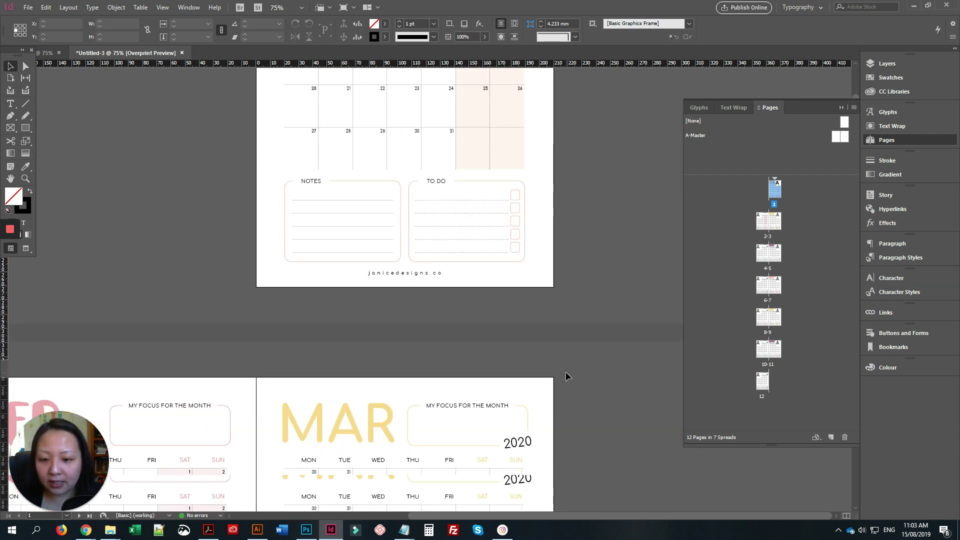
pyautogui.scroll(-2, 565, 371)
pyautogui.scroll(-8, 566, 371)
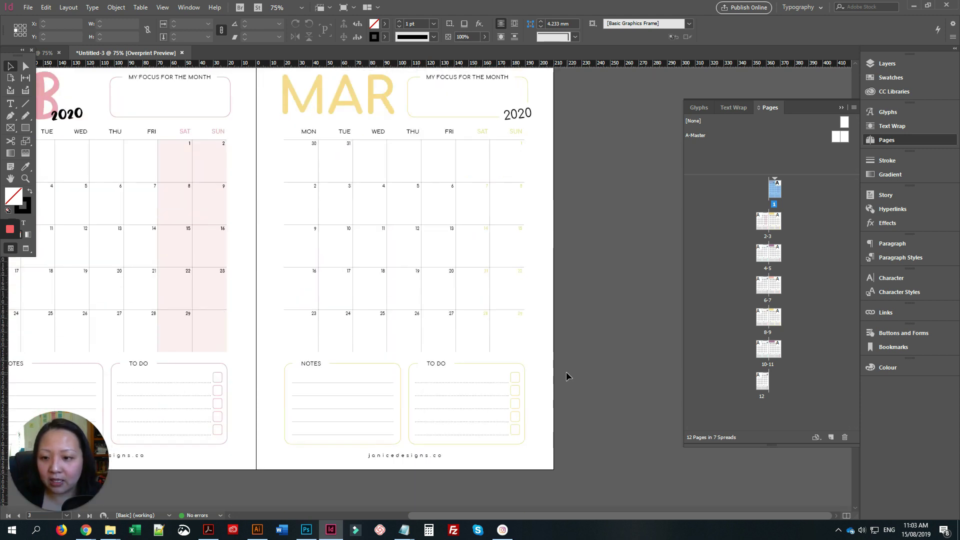
pyautogui.scroll(-17, 465, 348)
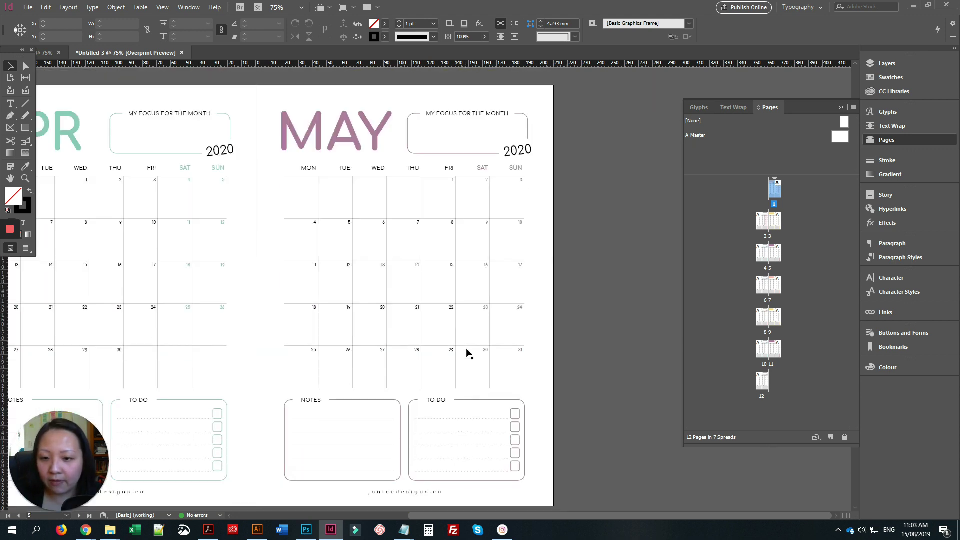
pyautogui.scroll(-18, 466, 347)
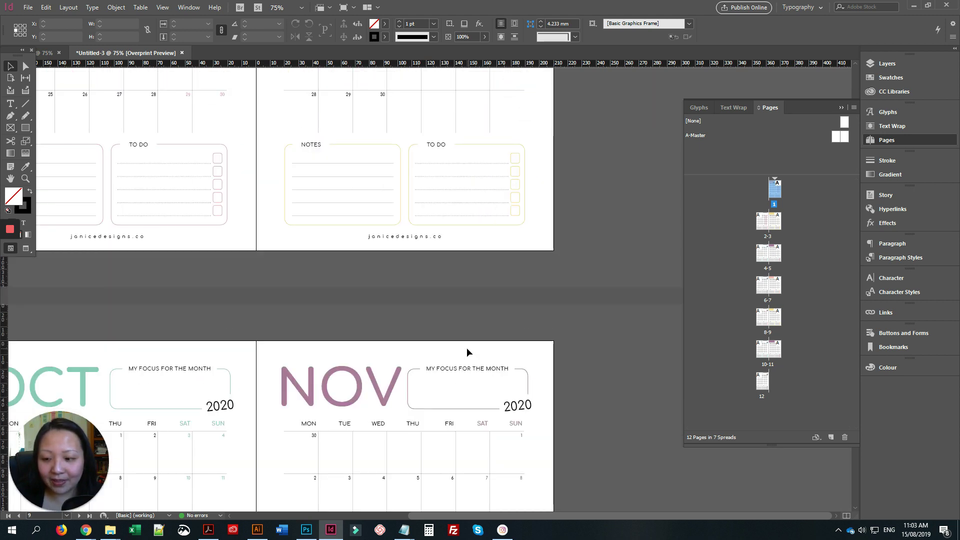
pyautogui.scroll(6, 467, 347)
pyautogui.scroll(-7, 466, 347)
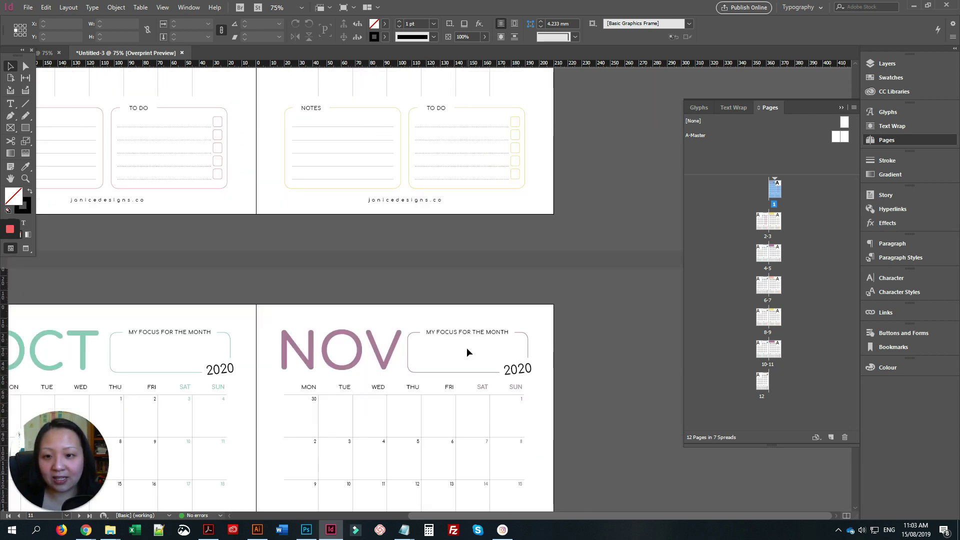
pyautogui.scroll(1, 466, 352)
pyautogui.scroll(20, 467, 352)
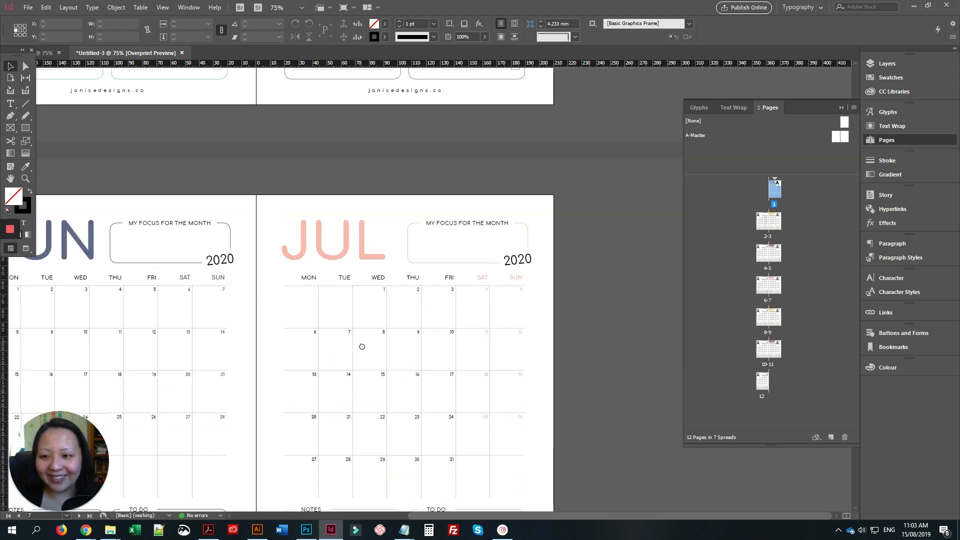
pyautogui.scroll(16, 466, 352)
pyautogui.hscroll(-4, 467, 352)
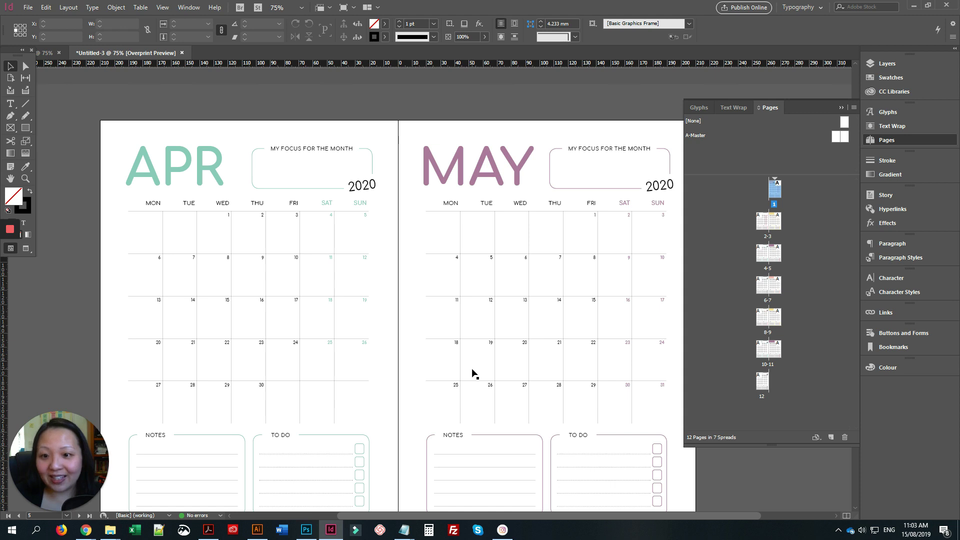
pyautogui.scroll(18, 474, 372)
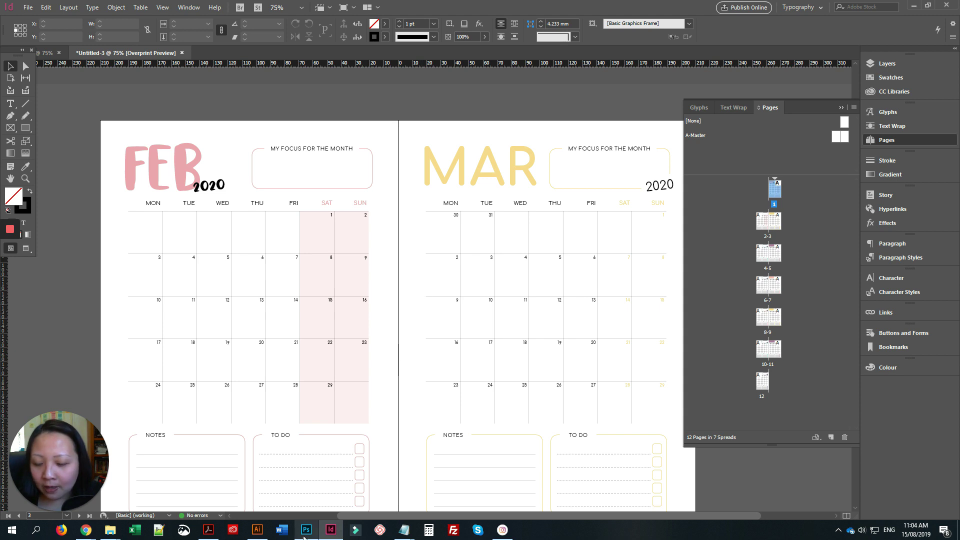
pyautogui.moveTo(306, 534)
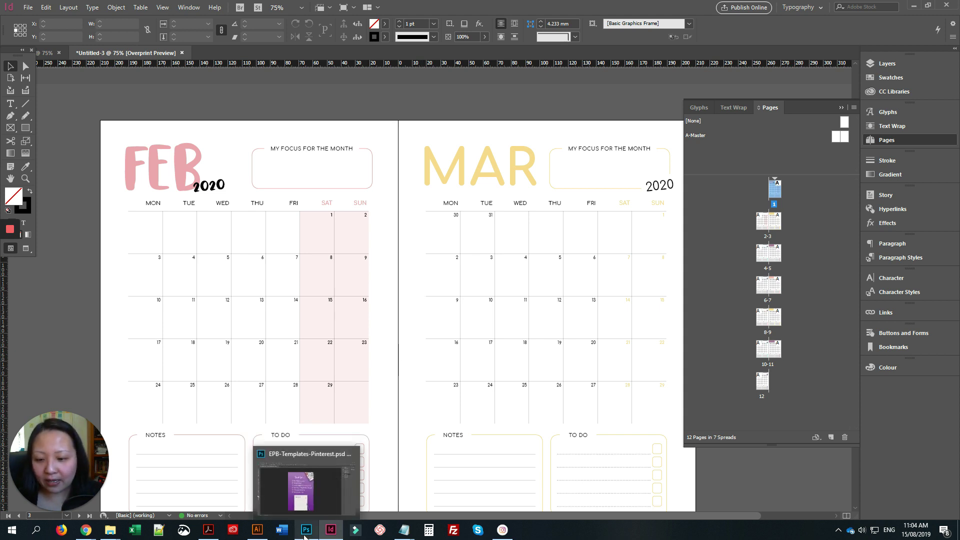
# In the Pinterest template, toggle the Page 2 and Calendar Cover Page groups, then show Page 3's 'Fully Editable!' graphic.
pyautogui.click(305, 534)
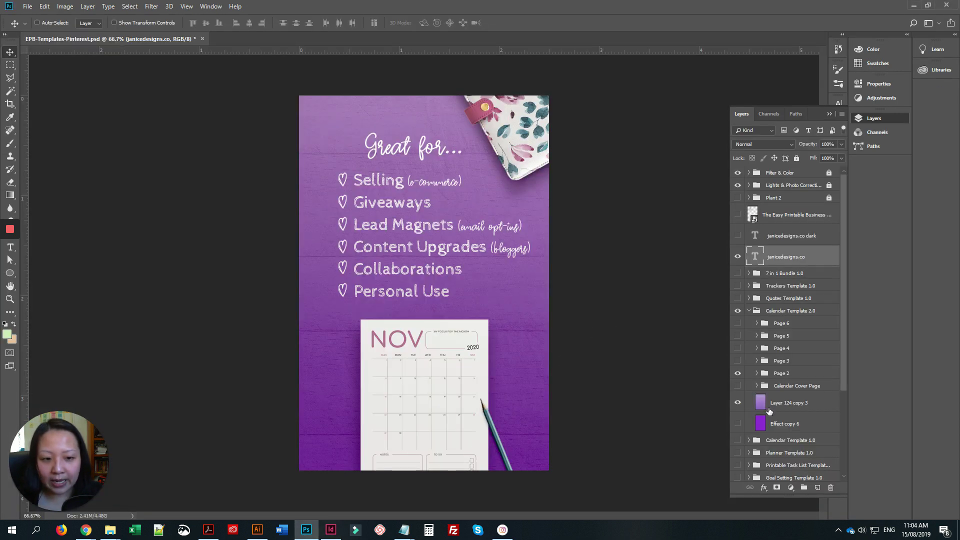
pyautogui.click(739, 374)
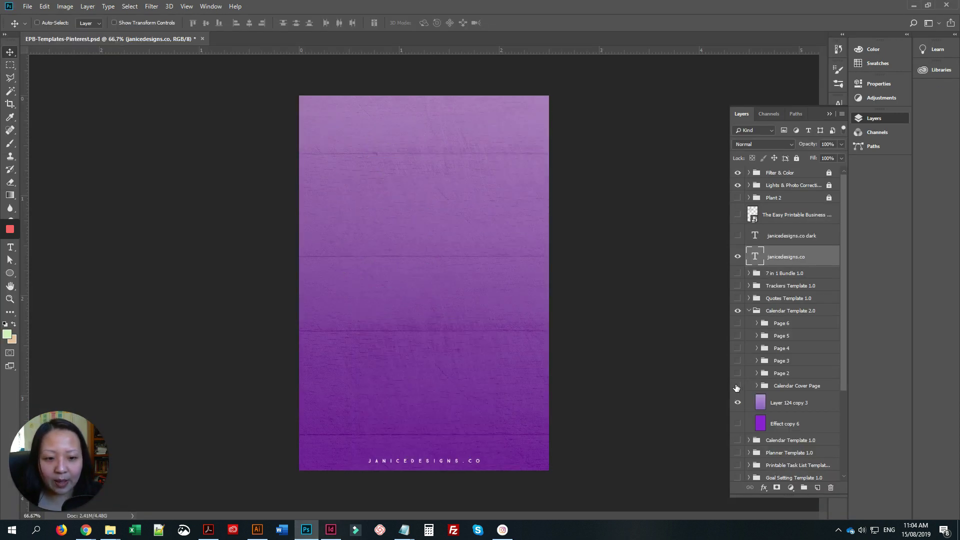
pyautogui.click(737, 386)
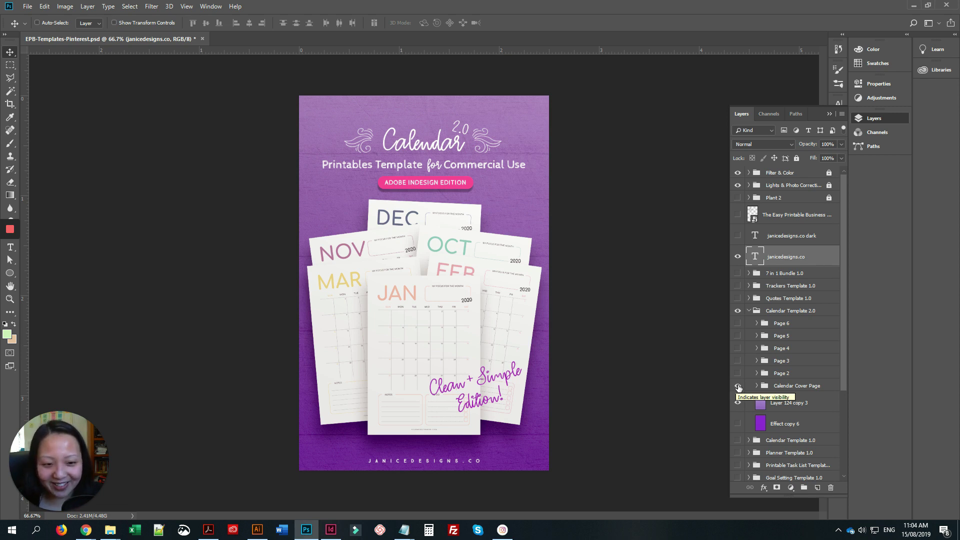
pyautogui.click(738, 386)
pyautogui.click(738, 374)
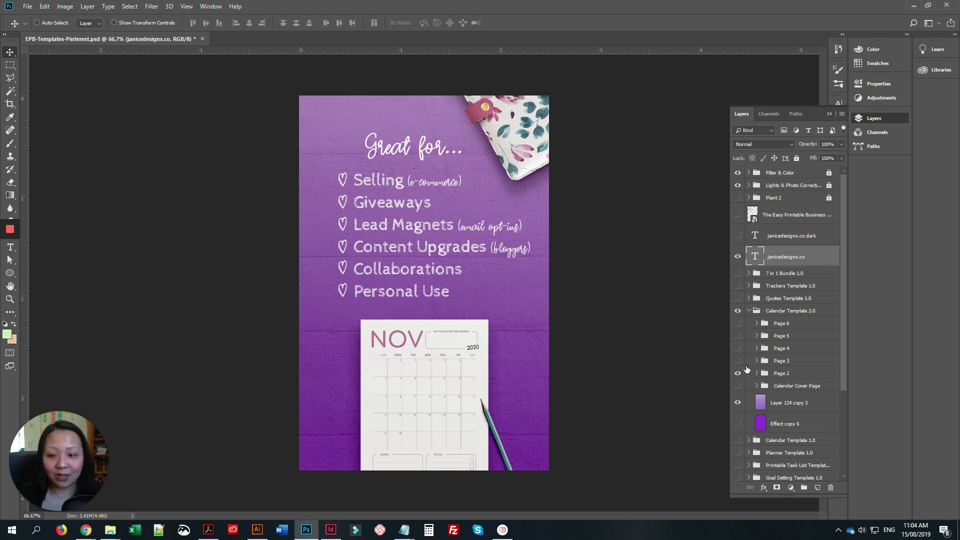
pyautogui.click(739, 361)
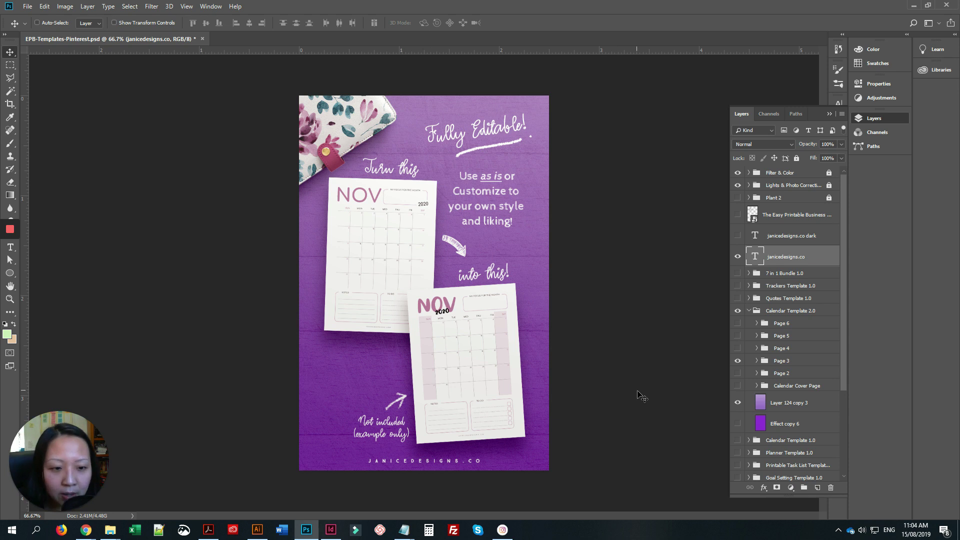
# Hide the Page 3, 4 and 5 layer groups and show Page 6's twelve-month calendar graphic.
pyautogui.click(738, 361)
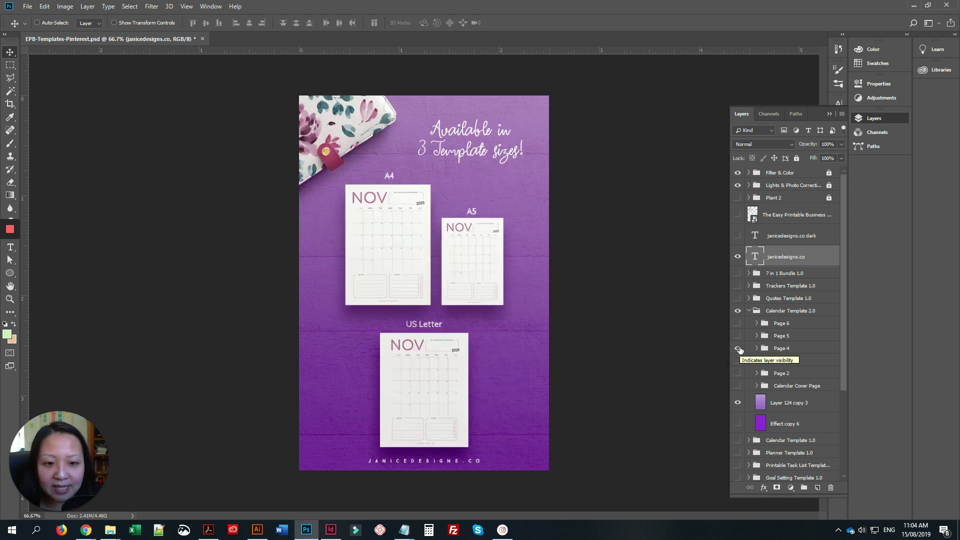
pyautogui.click(738, 348)
pyautogui.click(737, 336)
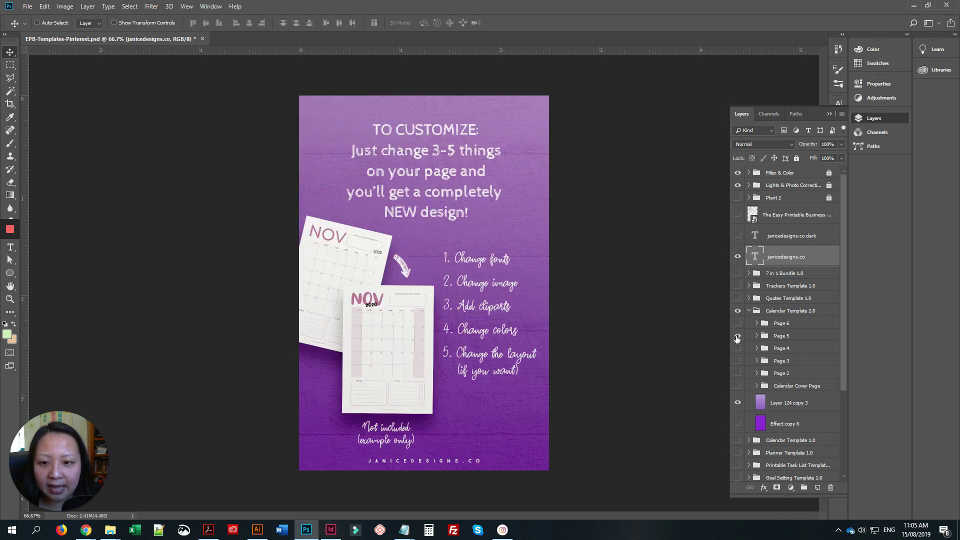
pyautogui.click(737, 338)
pyautogui.click(737, 338)
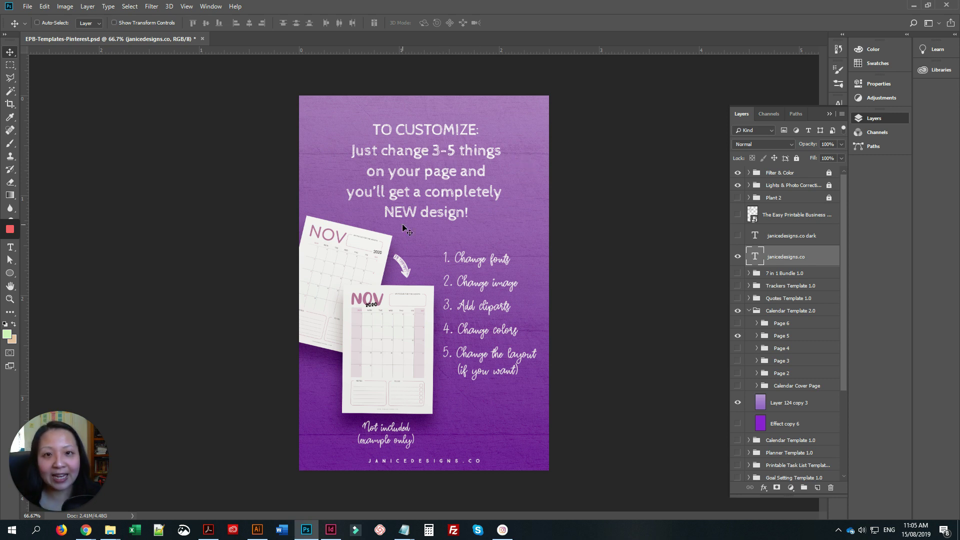
pyautogui.click(737, 334)
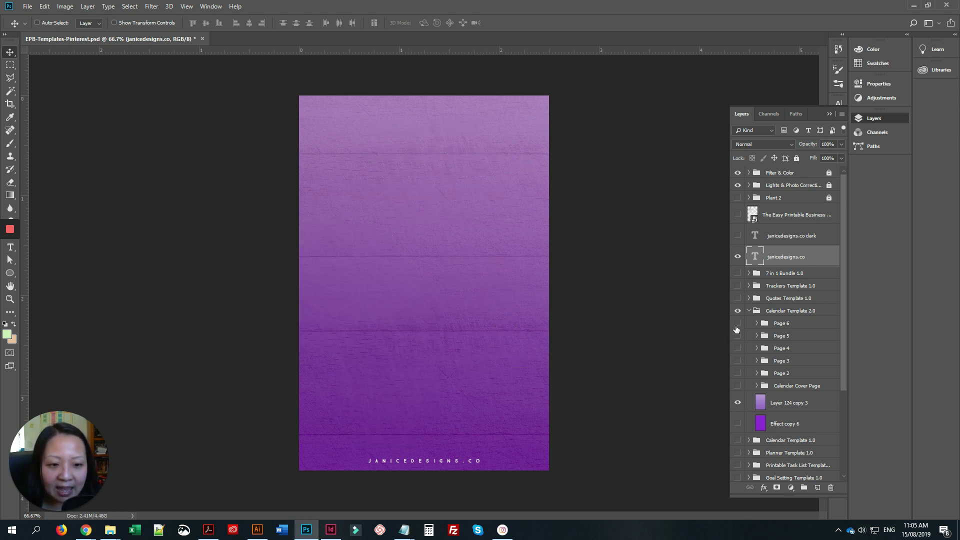
pyautogui.click(737, 324)
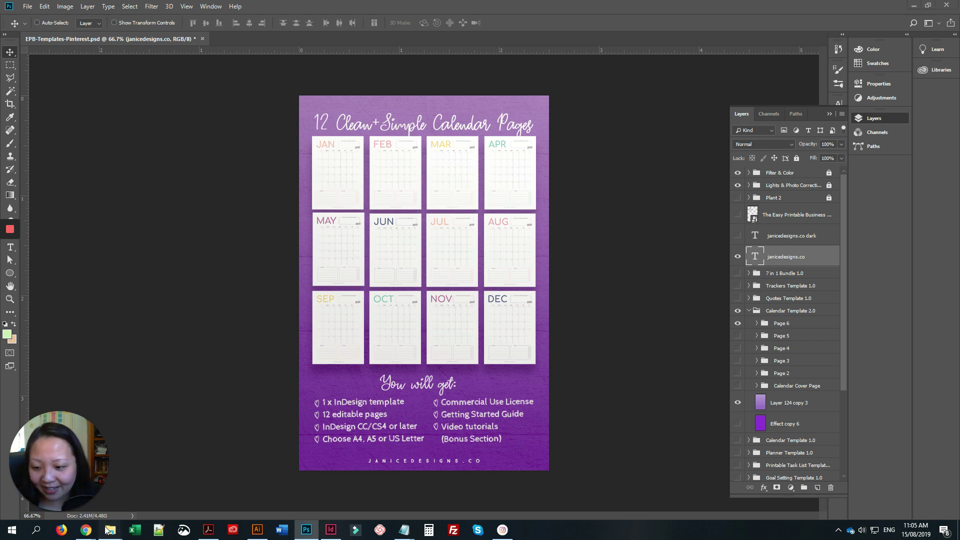
# Switch to the 2020 calendar PDF in Acrobat, scroll through its pages, and return to JAN.
pyautogui.click(208, 530)
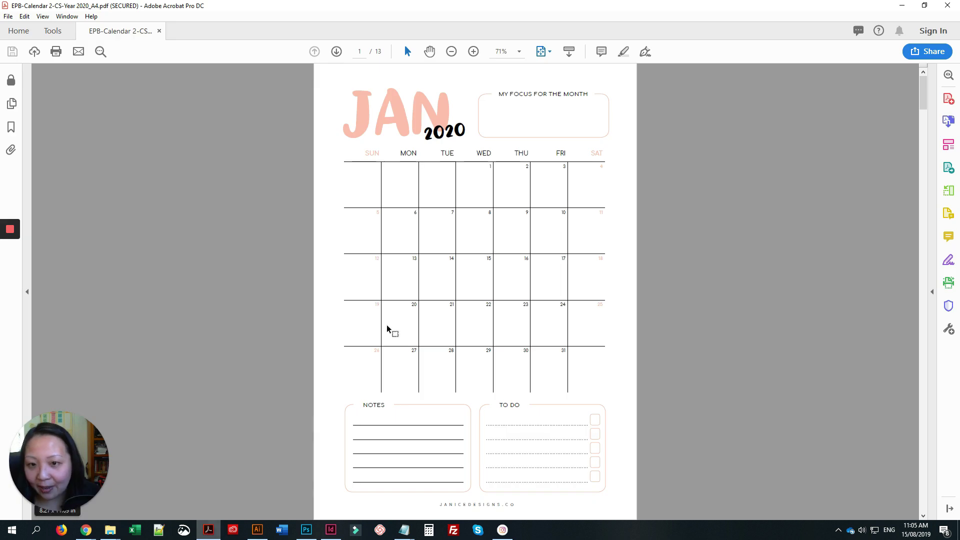
pyautogui.scroll(-4, 460, 280)
pyautogui.scroll(-7, 461, 278)
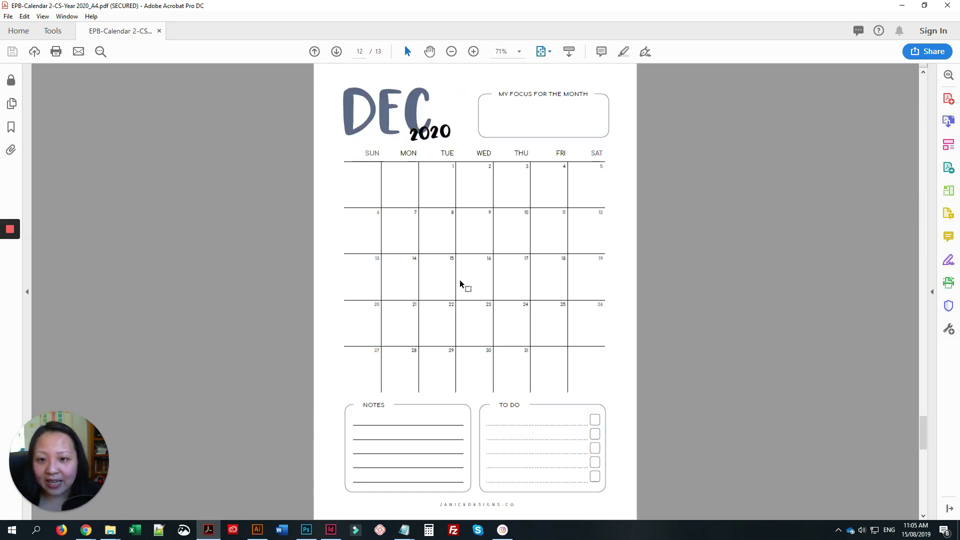
pyautogui.press('Home')
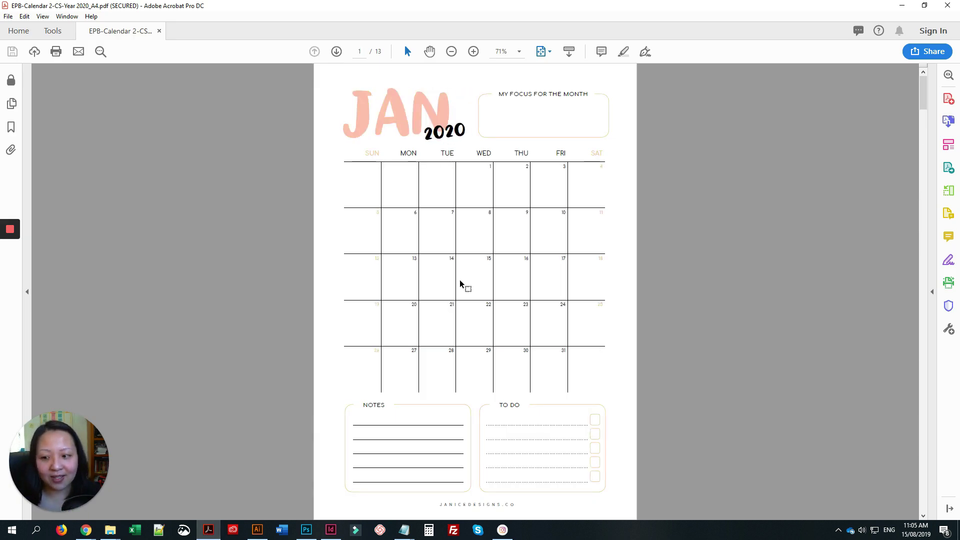